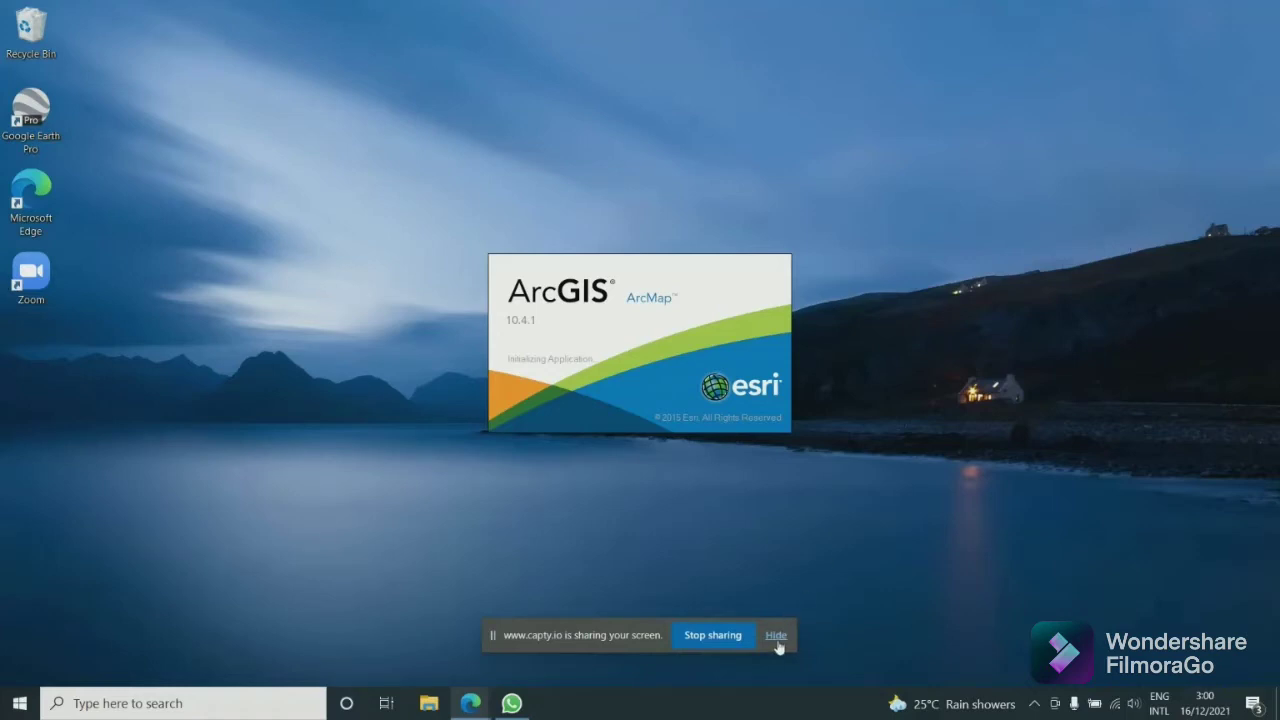
click(777, 639)
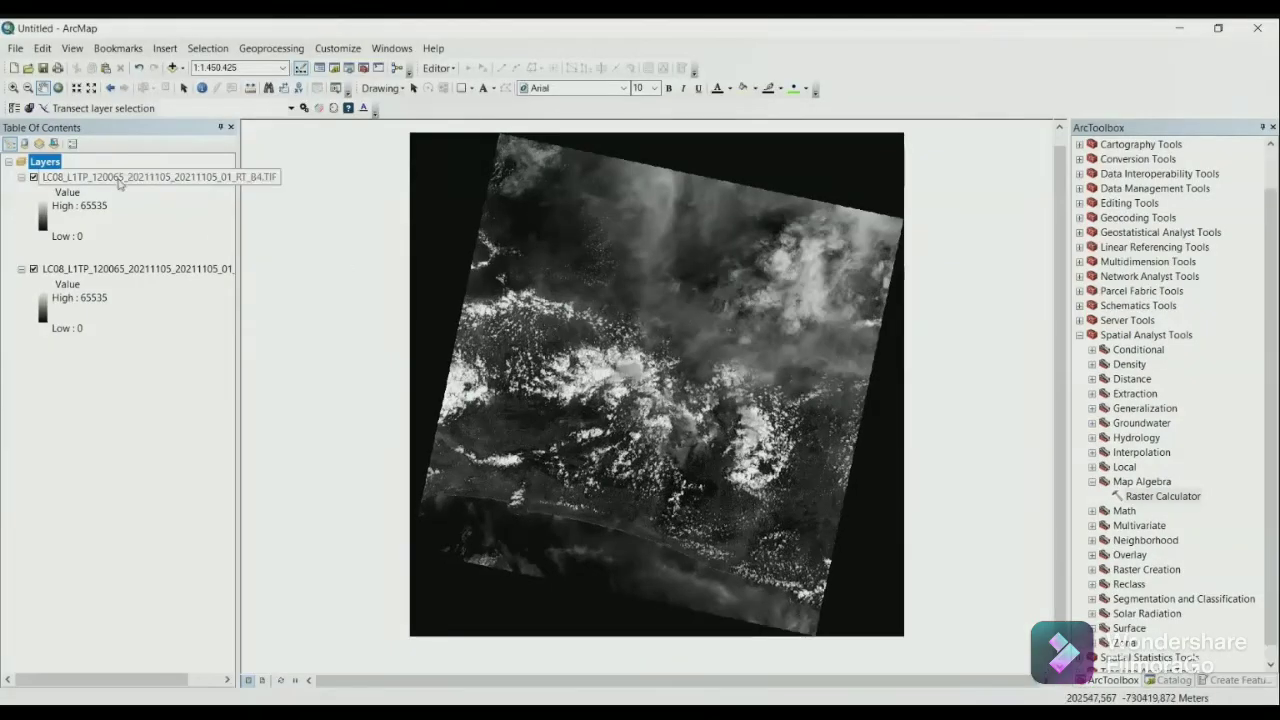
click(75, 177)
right_click(114, 179)
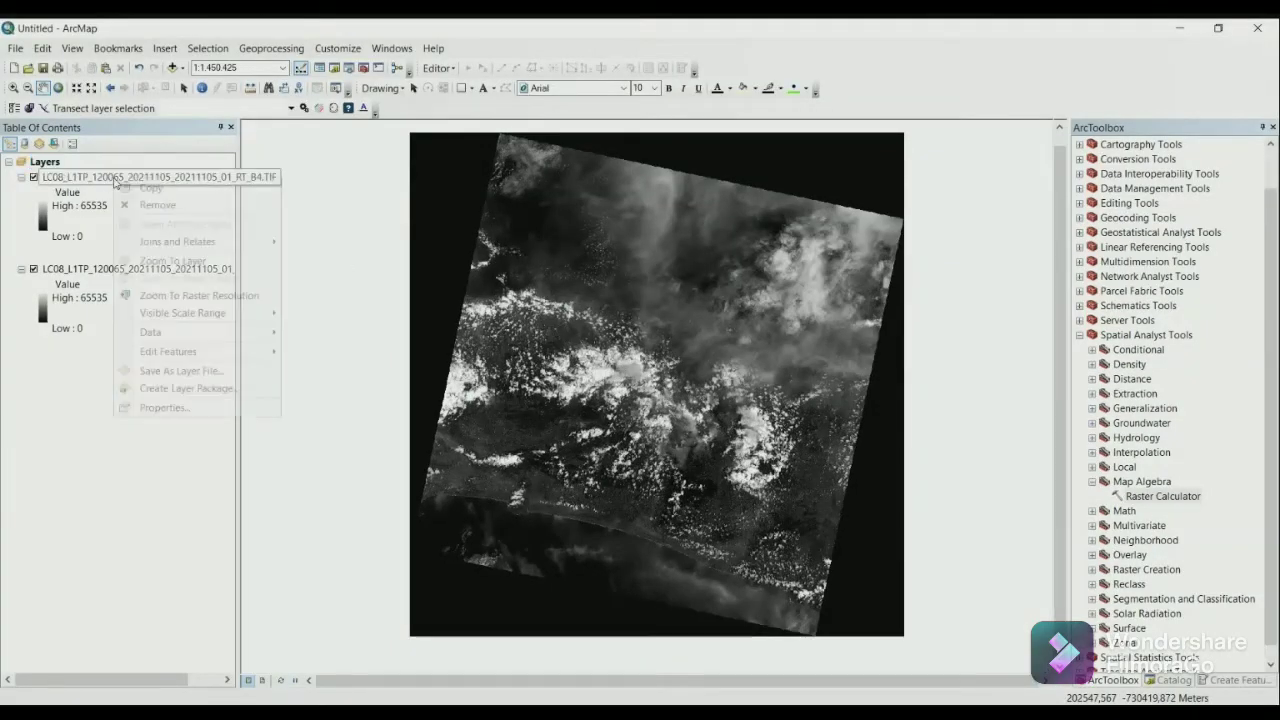
click(118, 151)
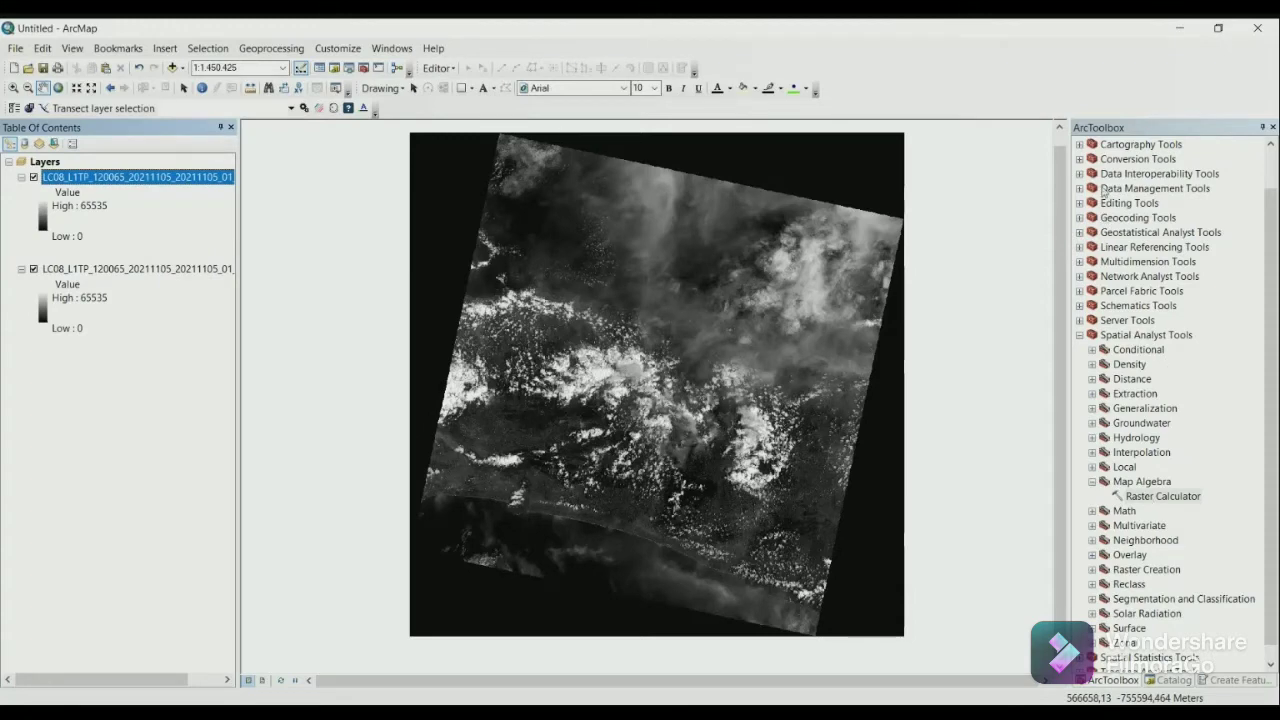
Step: Start a Raster Calculator expression with the numerator ("LC08_L1TP_120065_20211105_20211105_01_RT_B5.TIF" - "LC08_L1TP_120065_20211105_20211105_01_RT_B4.TIF")
double_click(1145, 496)
click(778, 378)
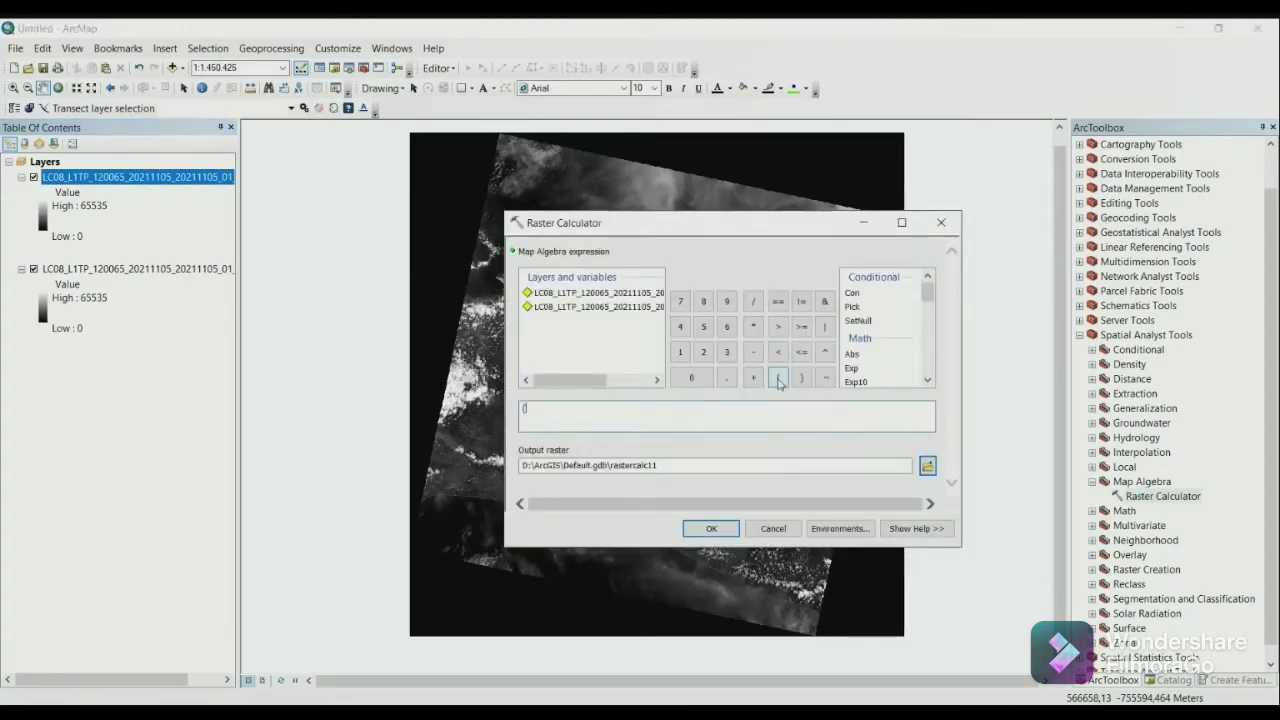
double_click(645, 309)
click(753, 352)
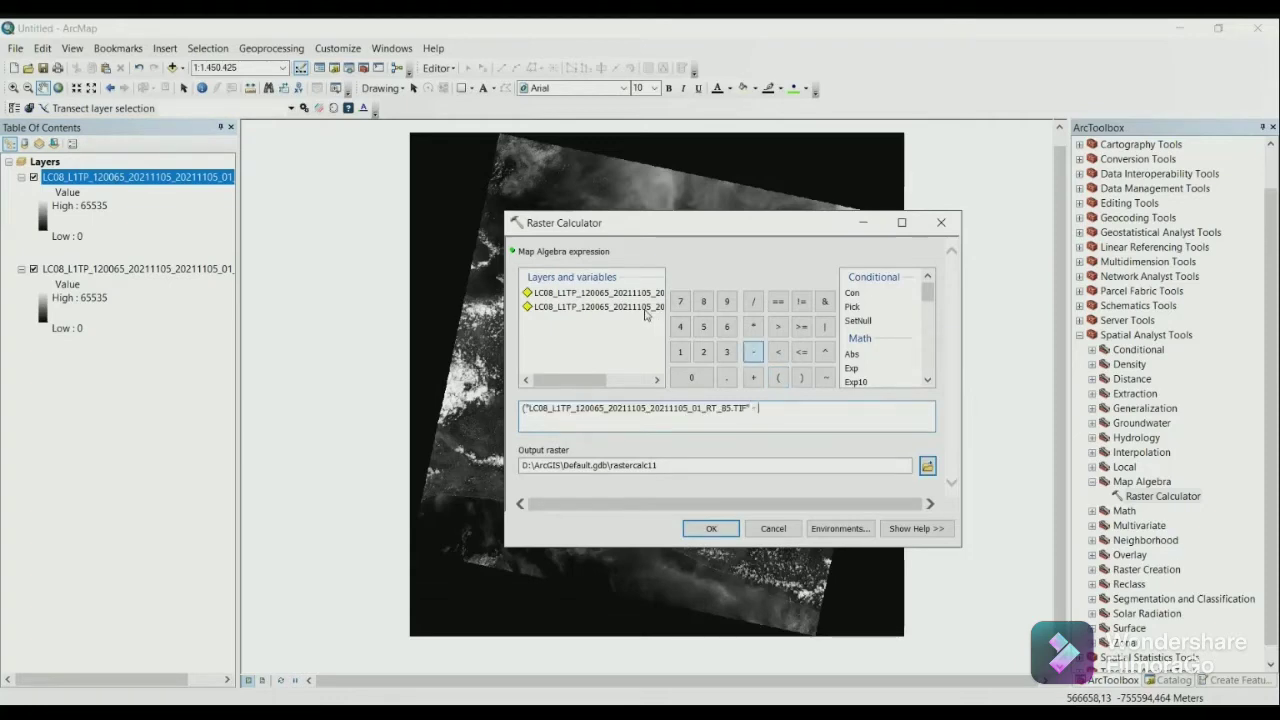
double_click(637, 294)
click(801, 378)
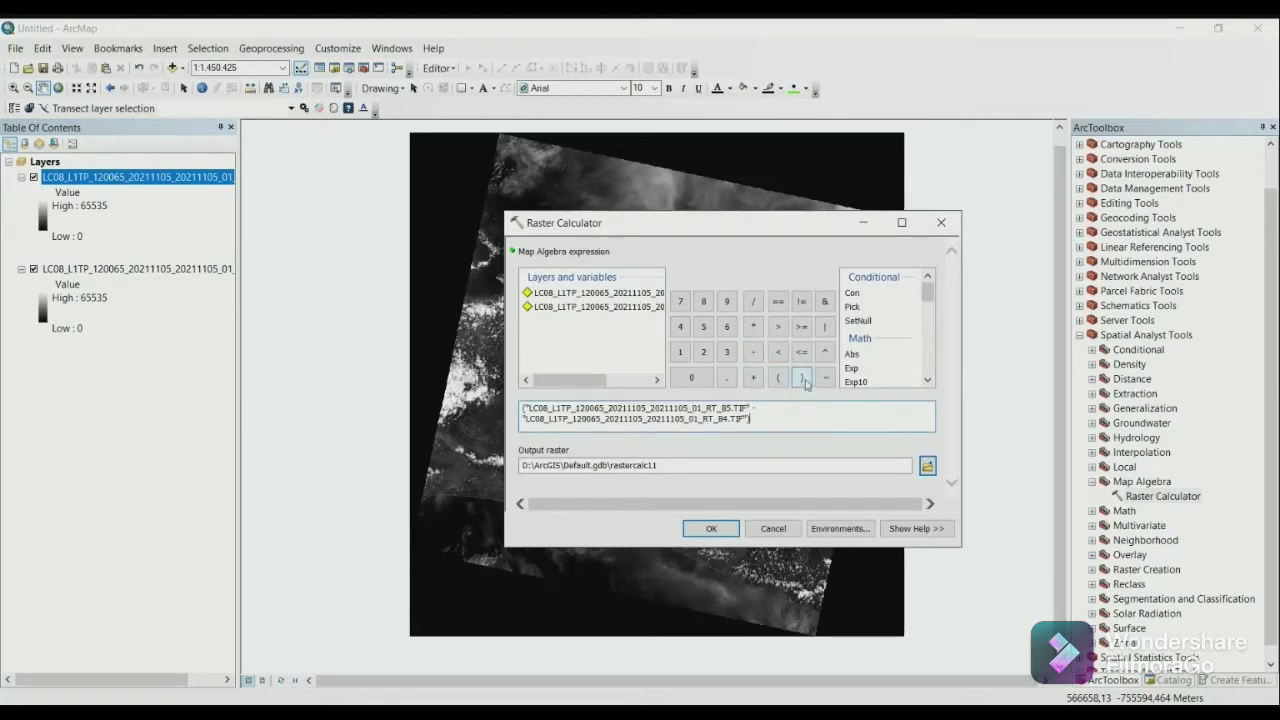
Step: Divide the expression by the parenthesised sum of the B5 and B4 rasters and run the raster calculation
click(753, 302)
click(779, 378)
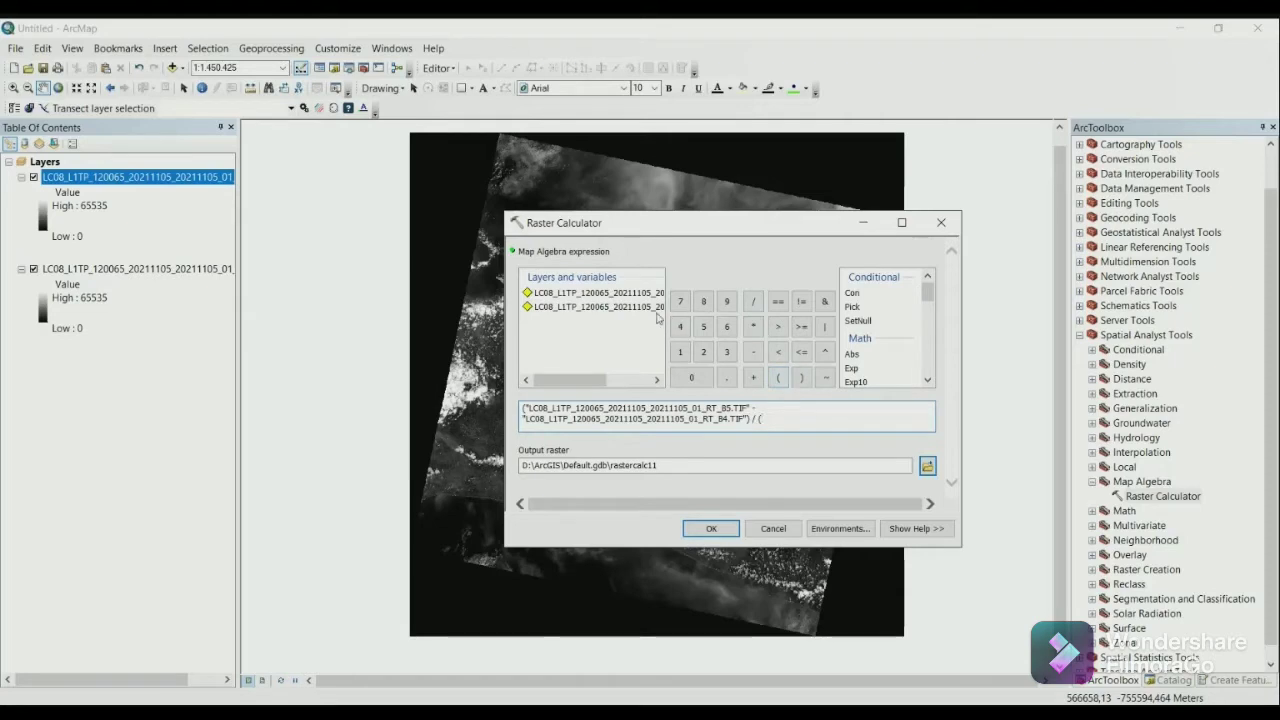
double_click(656, 308)
click(753, 377)
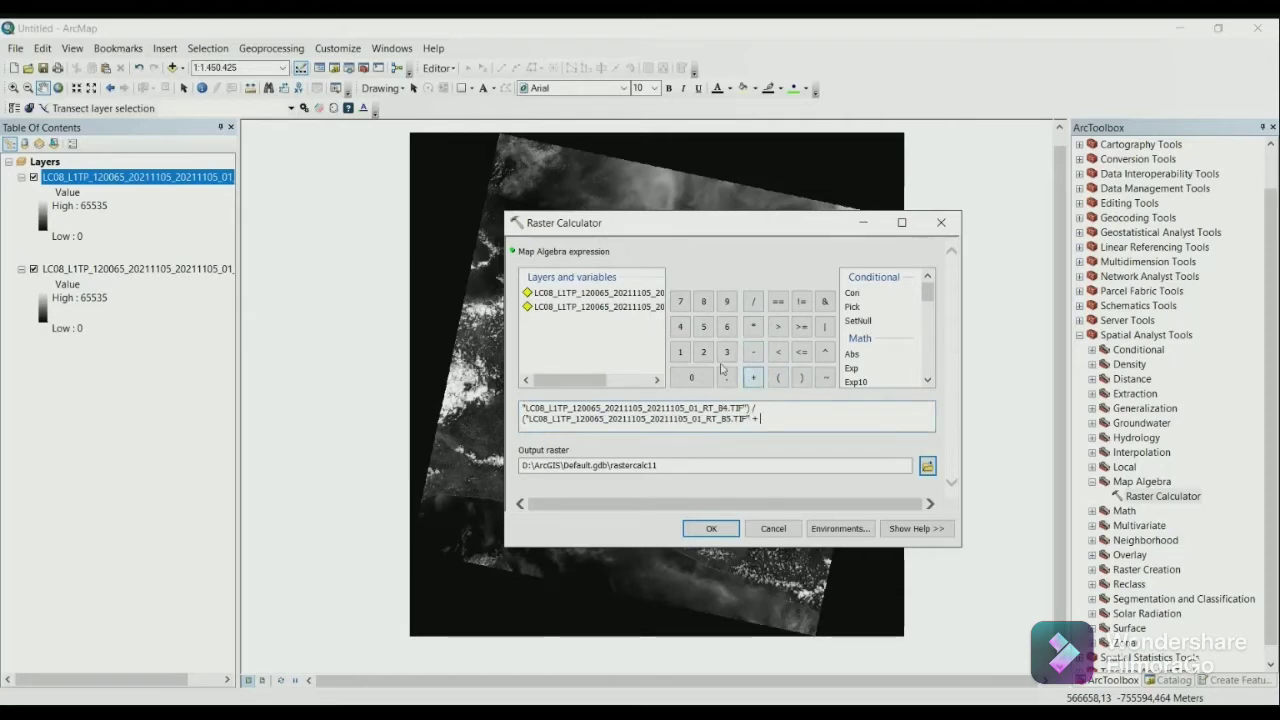
double_click(643, 294)
click(801, 378)
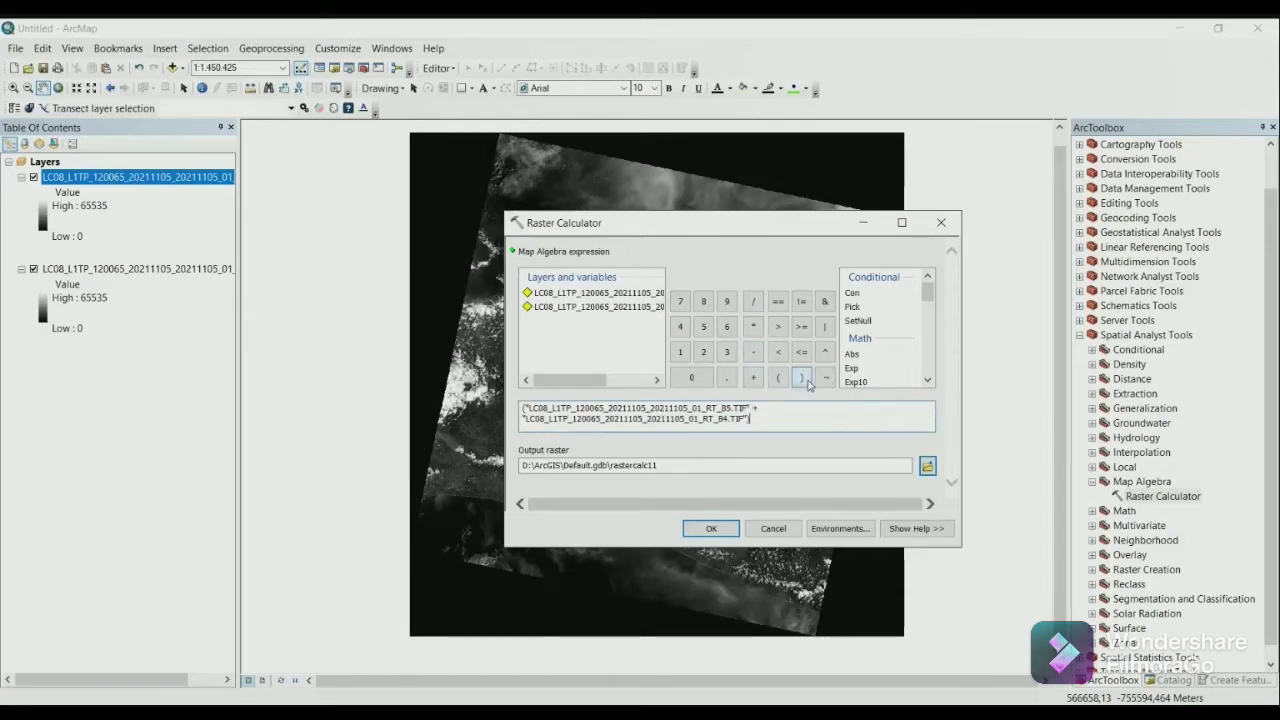
click(711, 529)
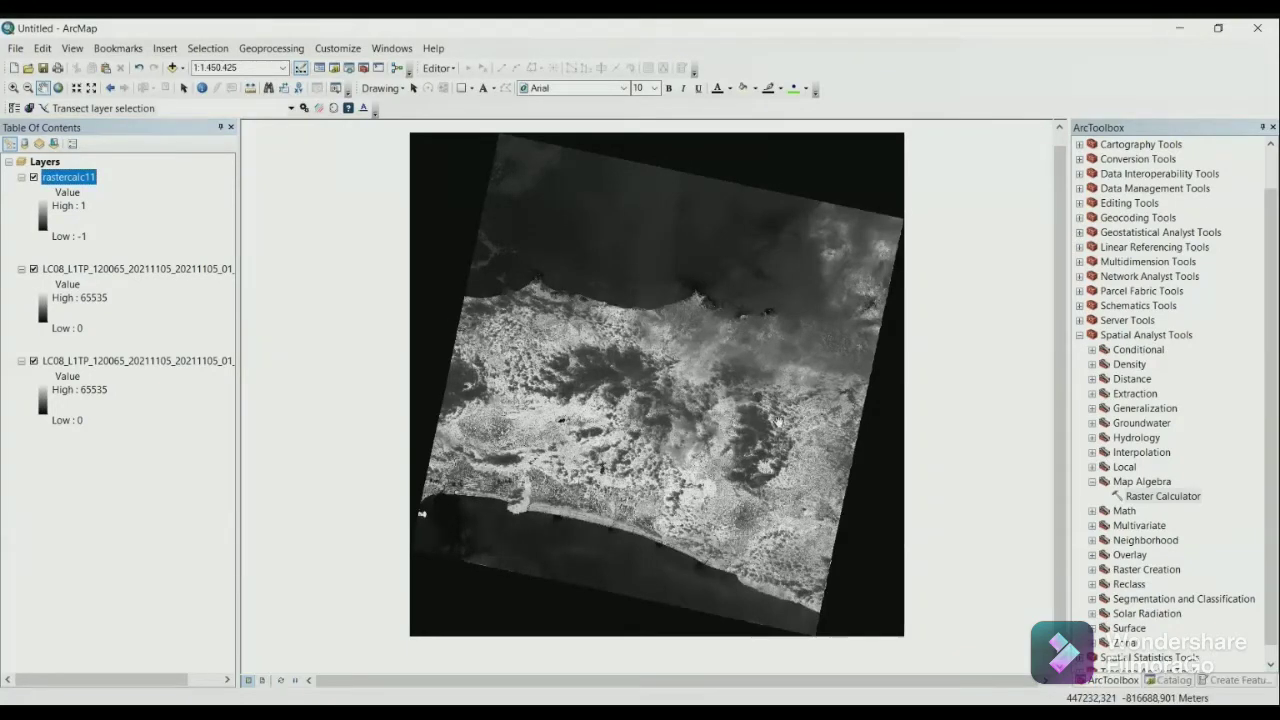
Step: Switch the rastercalc11 layer's symbology to Classified and open its classification settings
right_click(83, 177)
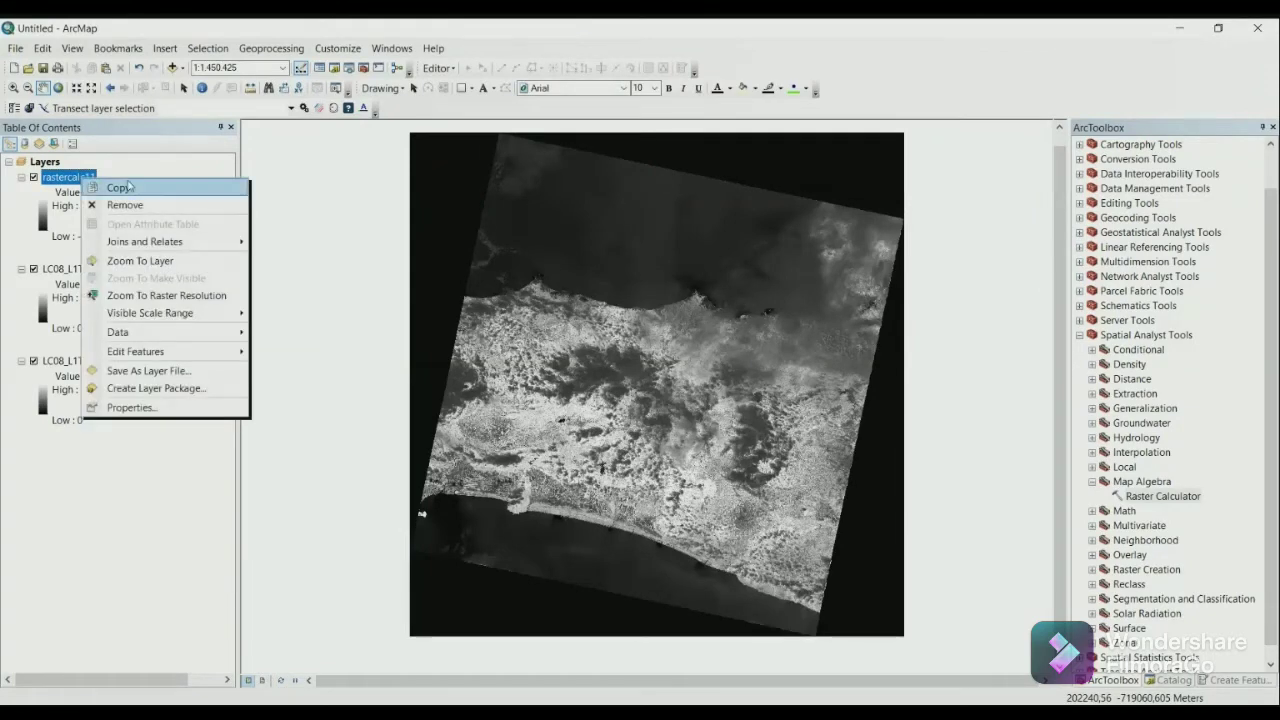
click(129, 408)
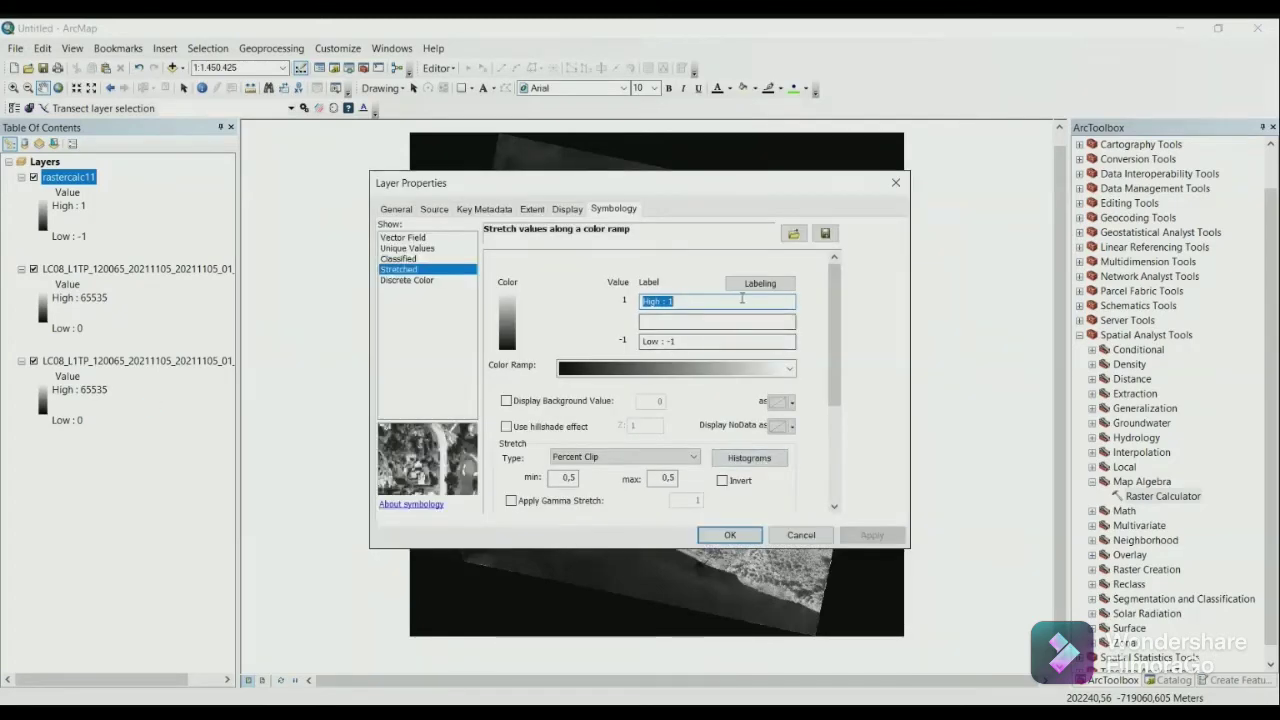
click(409, 258)
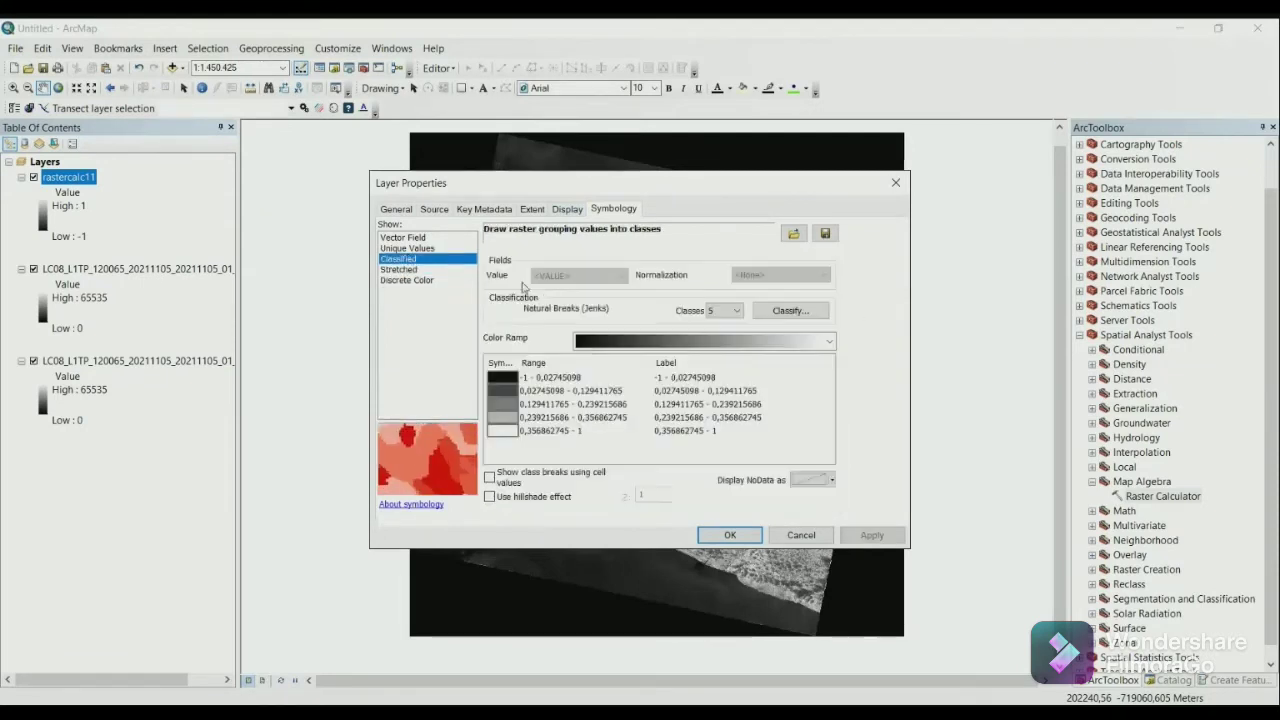
click(791, 311)
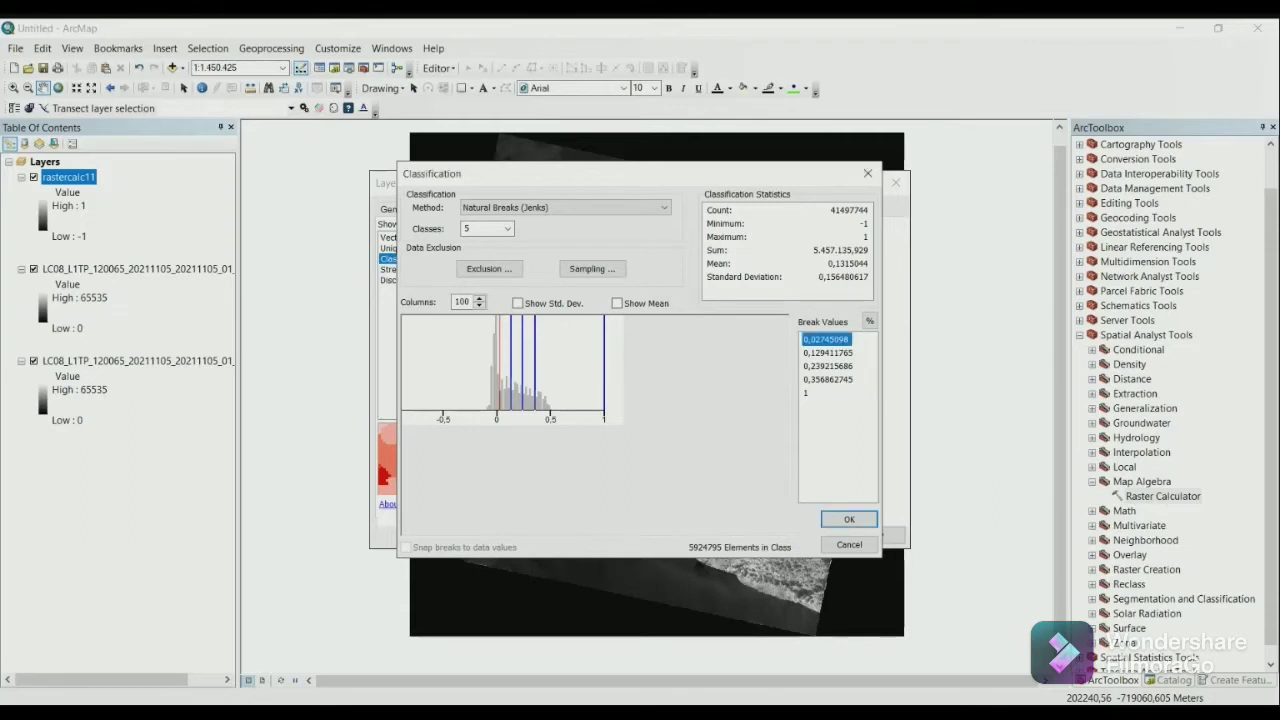
Step: Set the first class break value to 0
click(843, 340)
double_click(845, 340)
text(0)
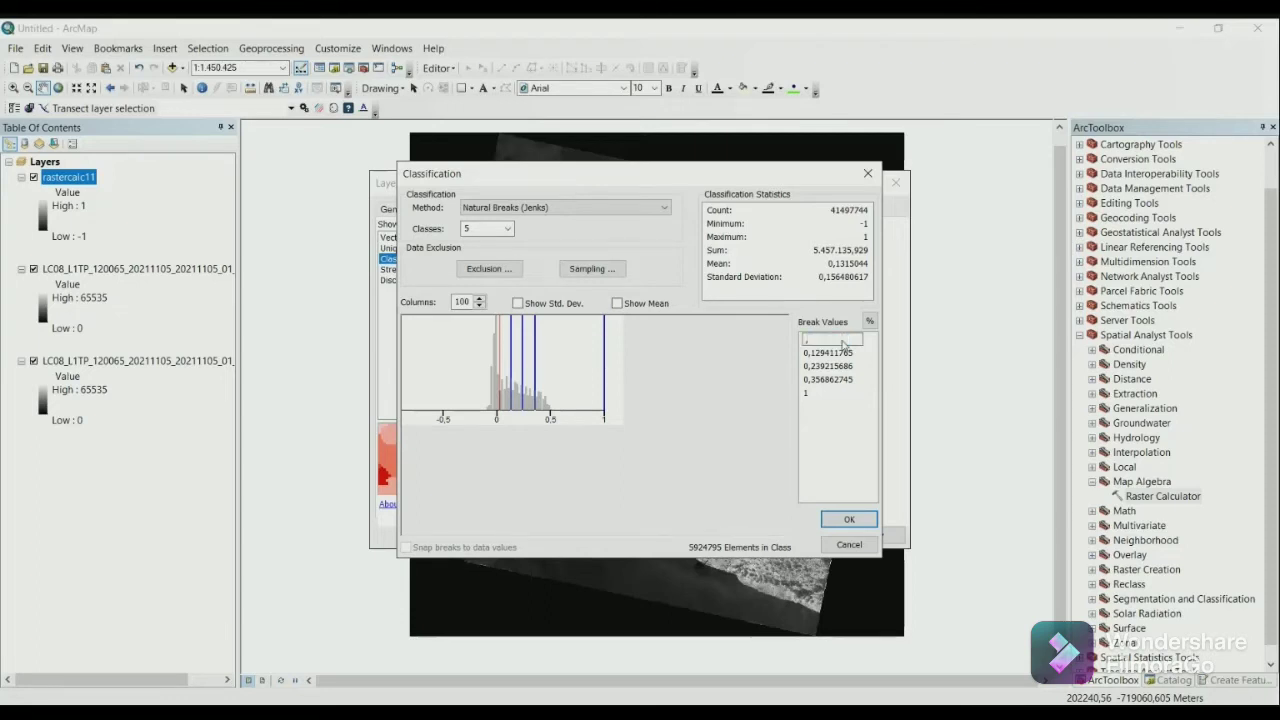
key(Return)
Step: Set the first two class break values to 0,03 and 0,15
click(806, 340)
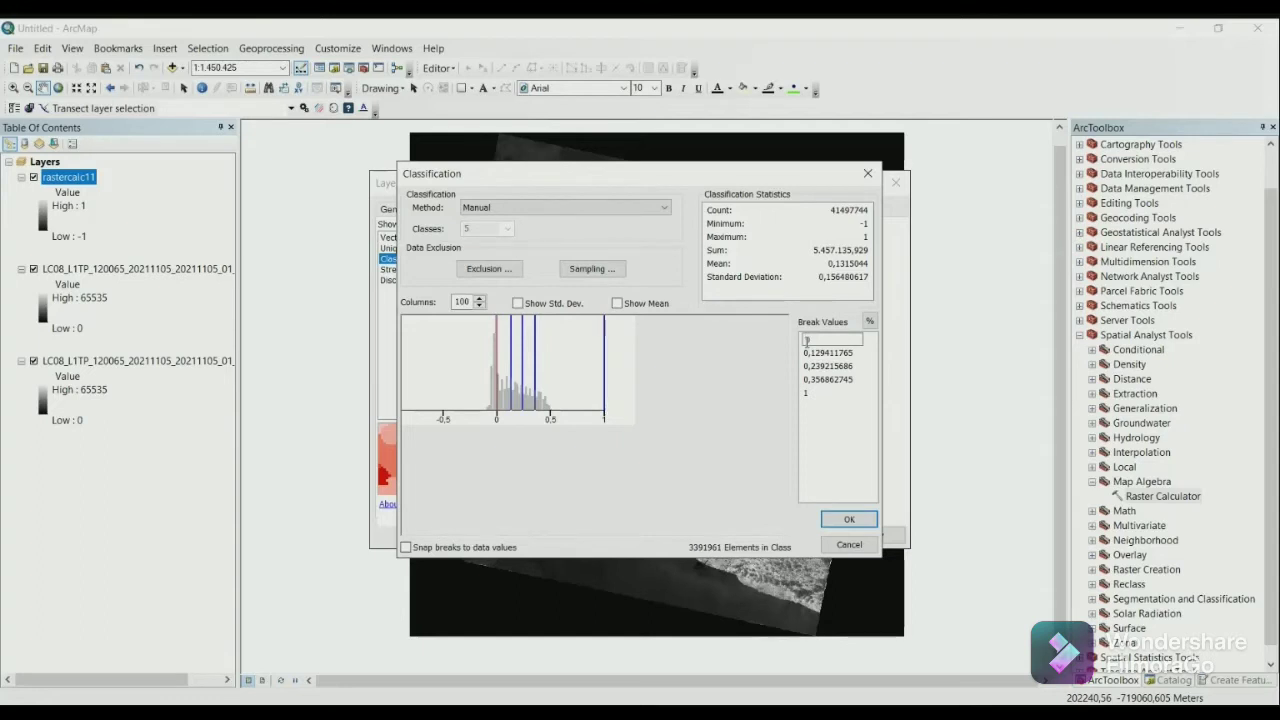
double_click(806, 341)
text(0,03)
key(Return)
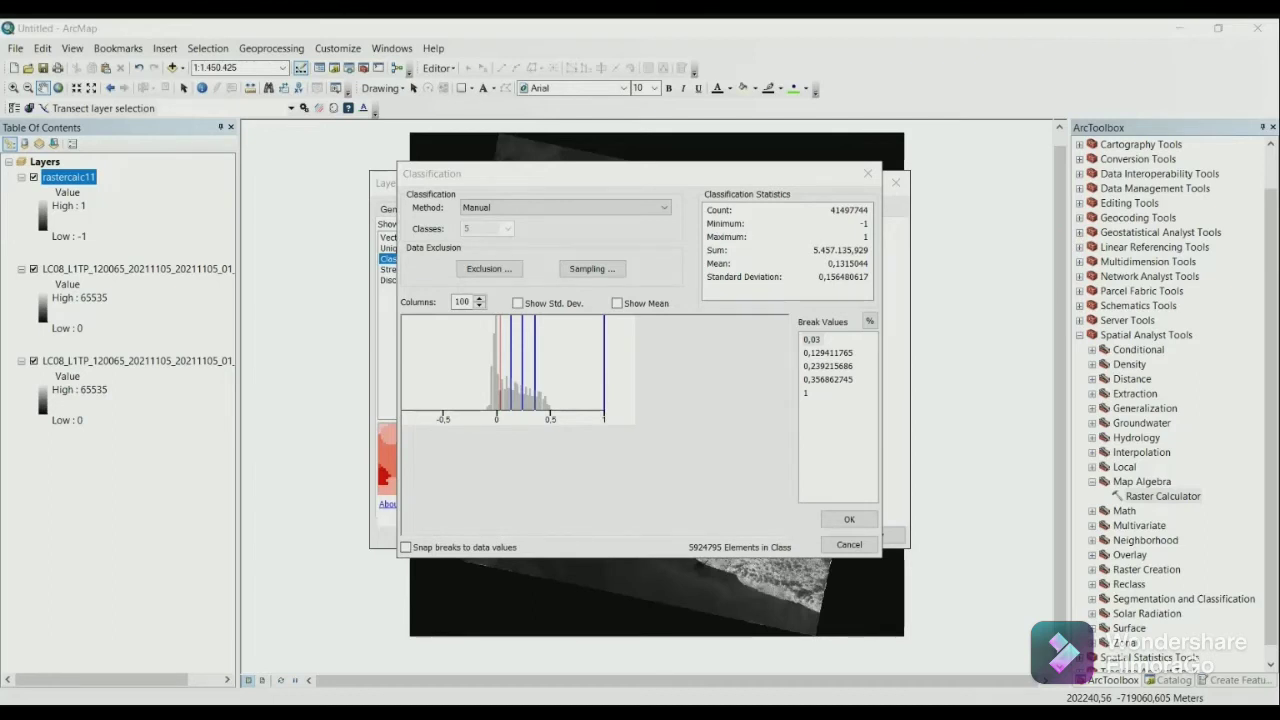
click(843, 353)
double_click(845, 353)
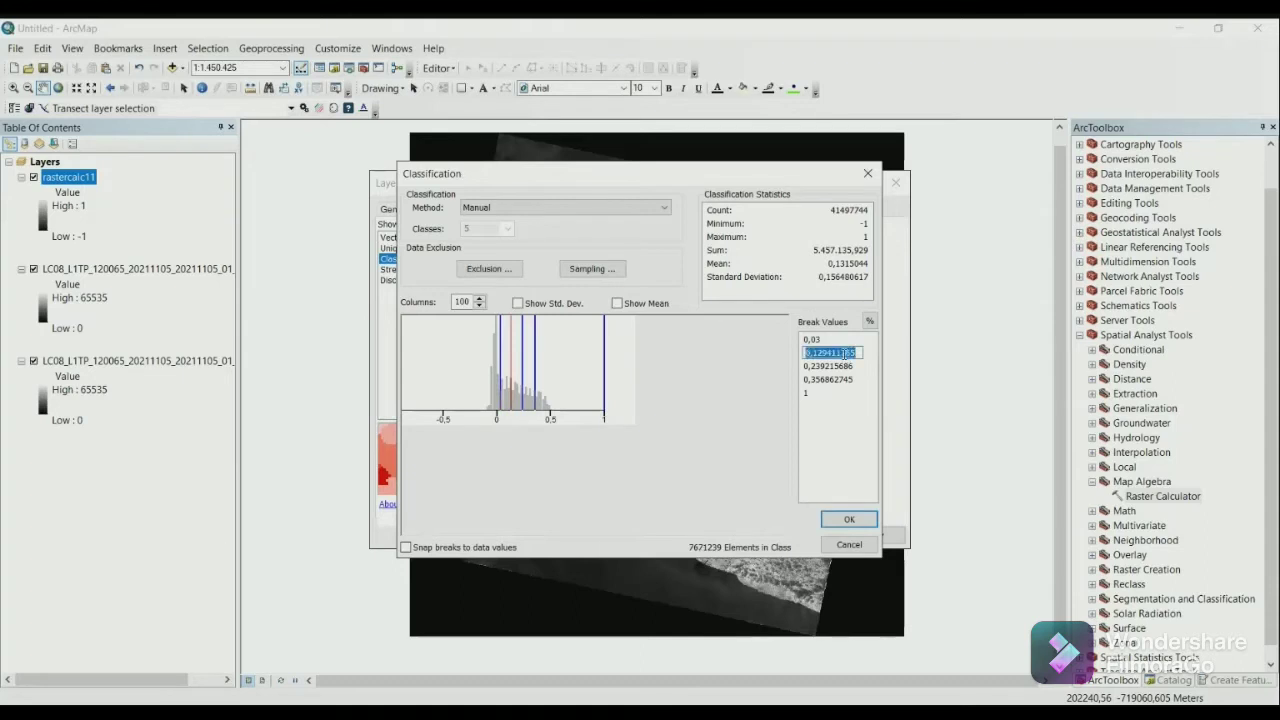
text(0,)
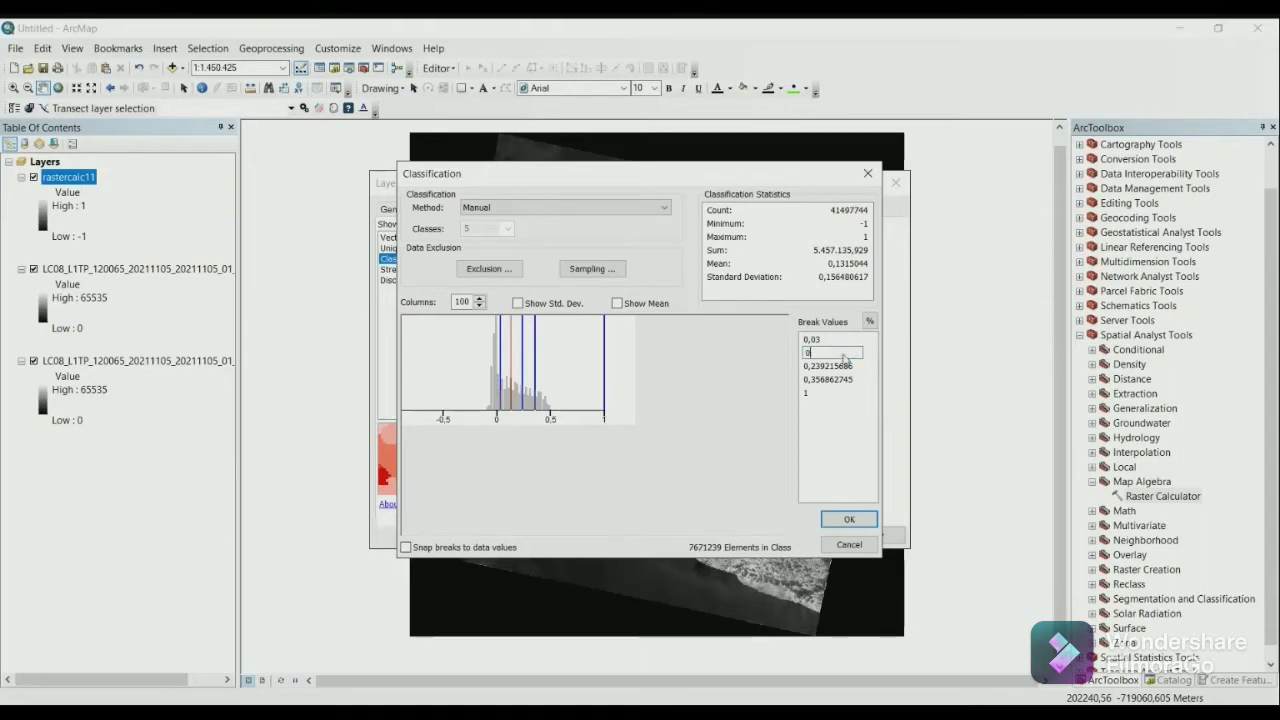
text(15)
key(Return)
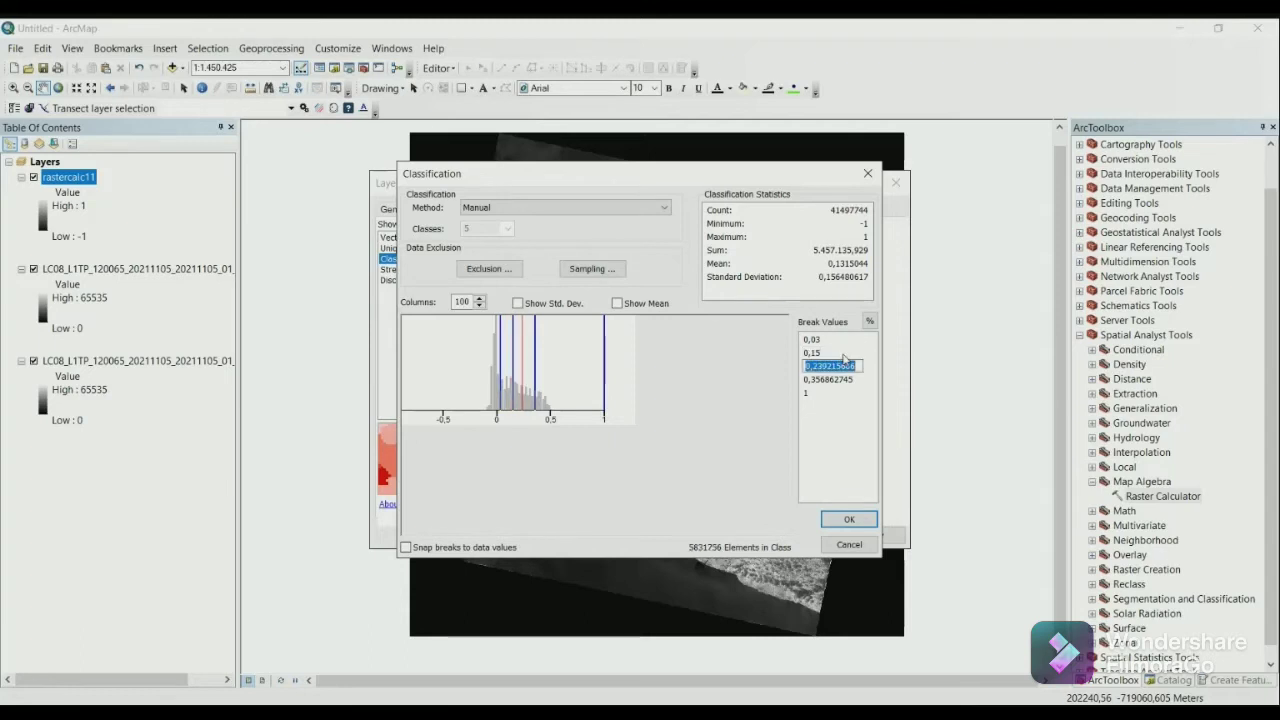
Step: Set the third and fourth class break values to 0,25 and 0,35 and accept the classification
text(0,)
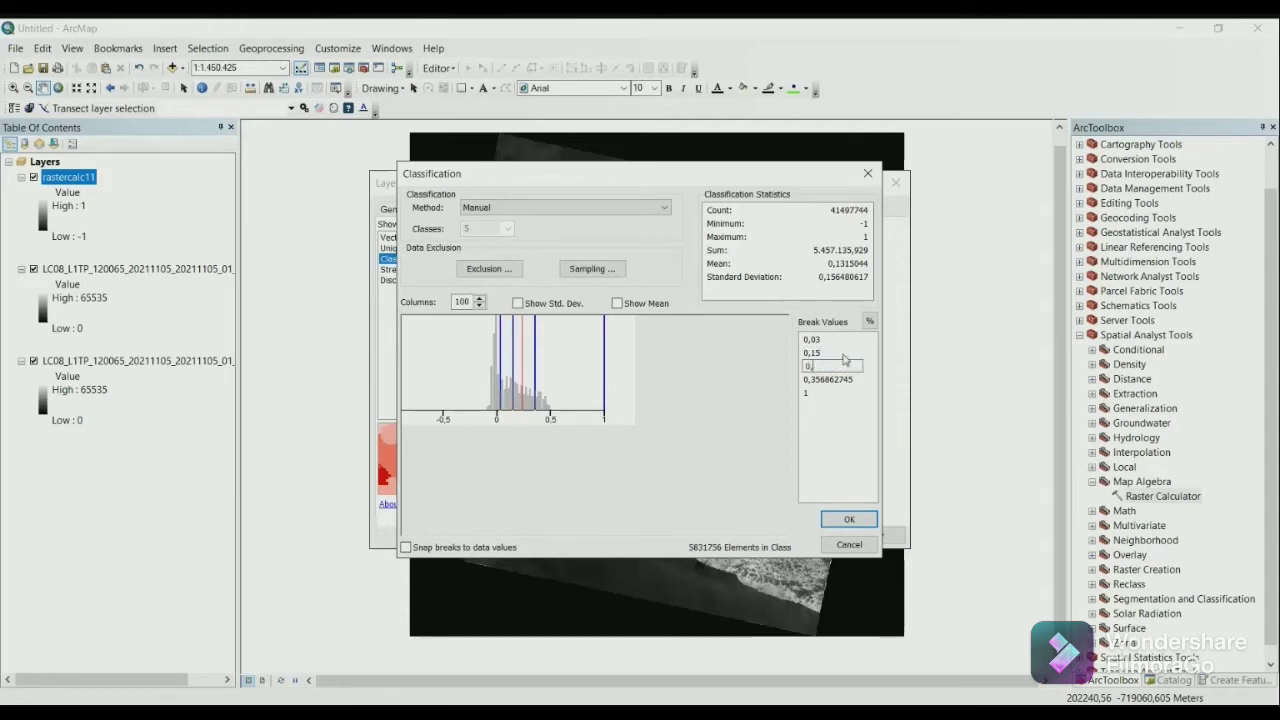
text(25)
key(Return)
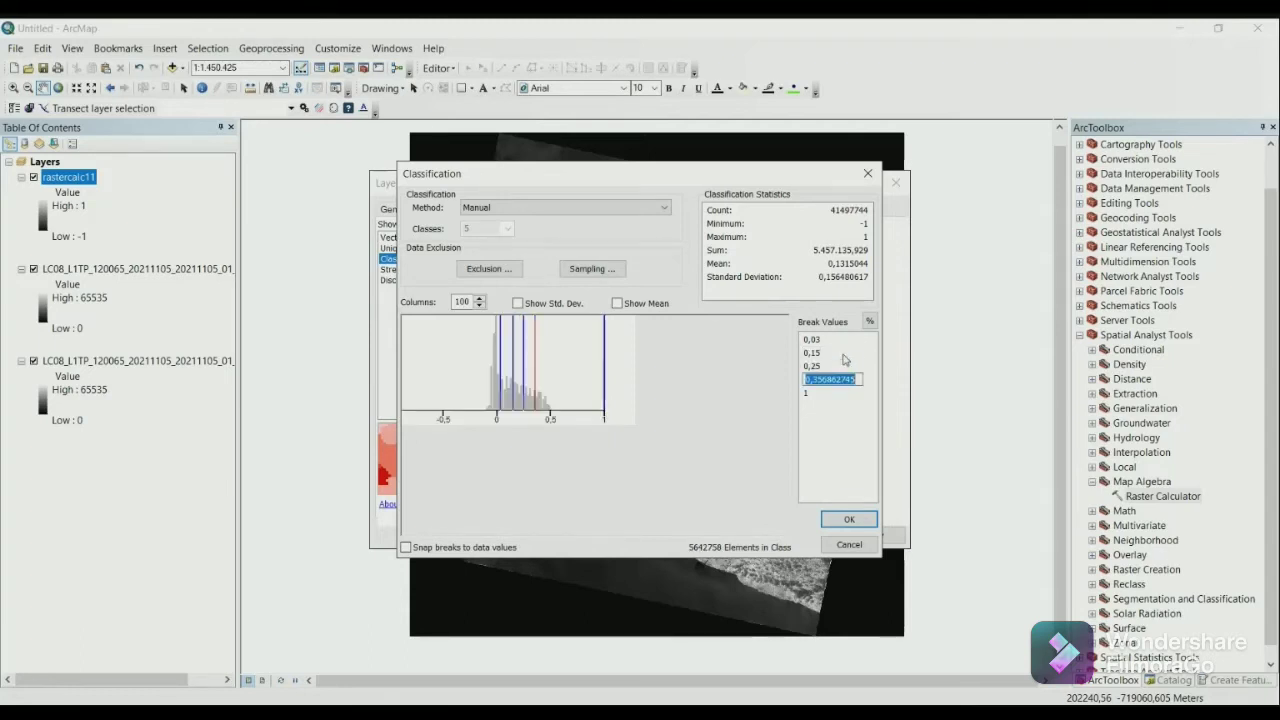
text(0,35)
key(Return)
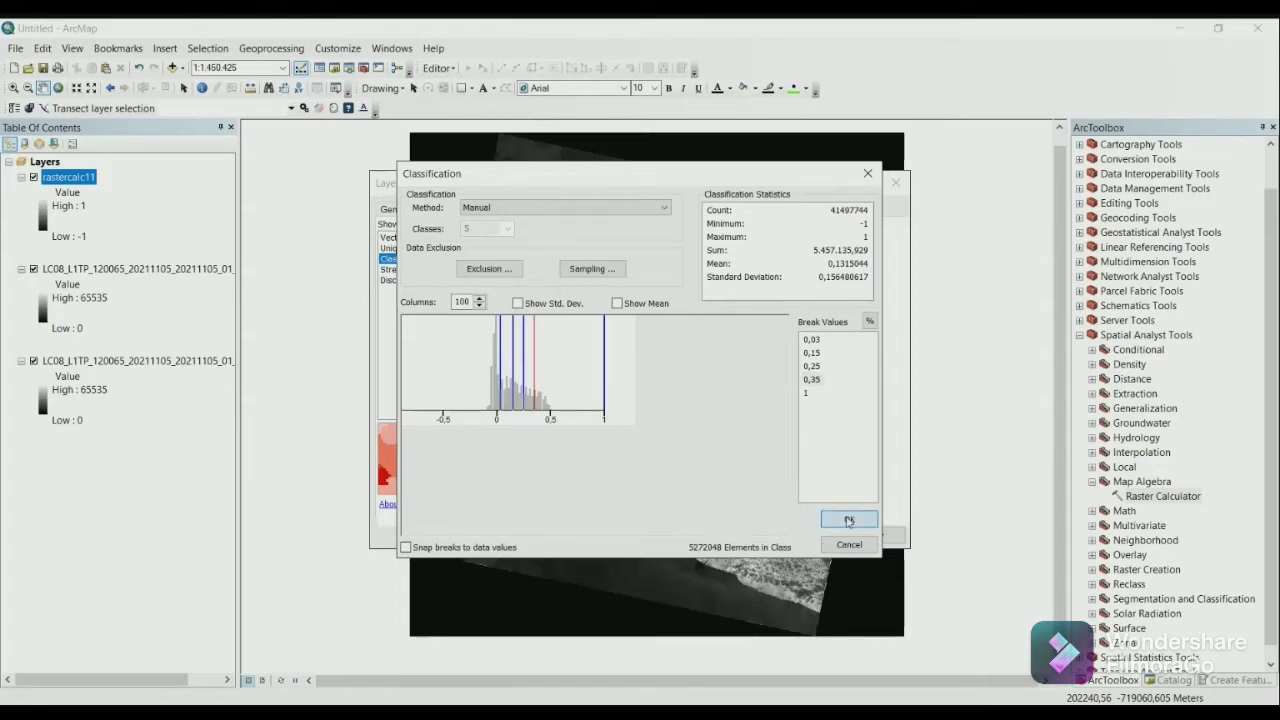
click(848, 521)
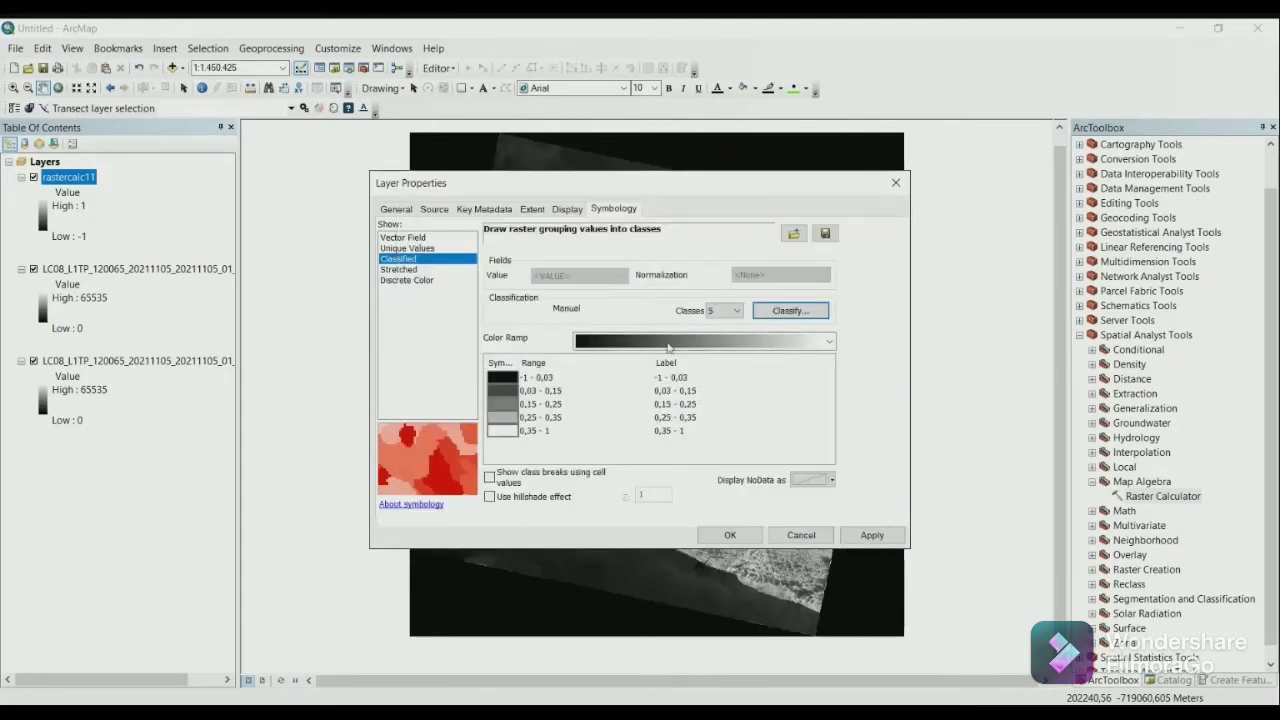
Step: Use the red-yellow-green color ramp and label the two lowest classes Sangat rendah and Rendah
click(792, 343)
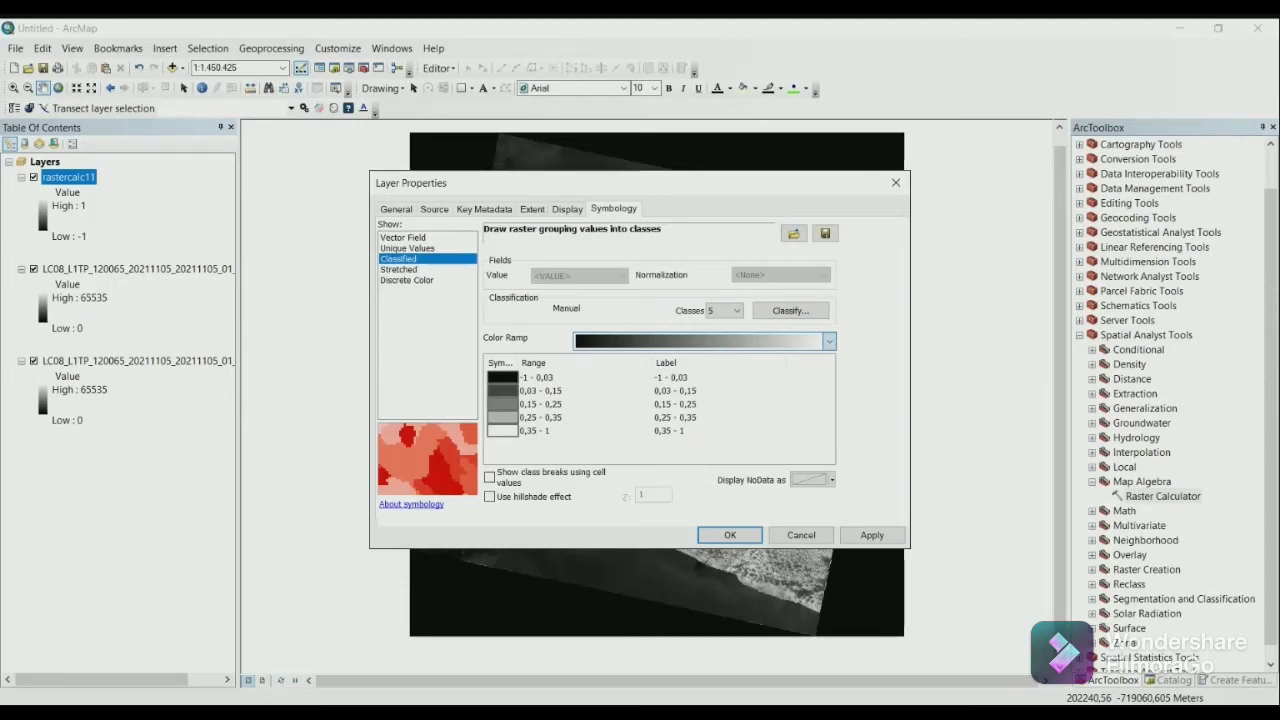
key(Down)
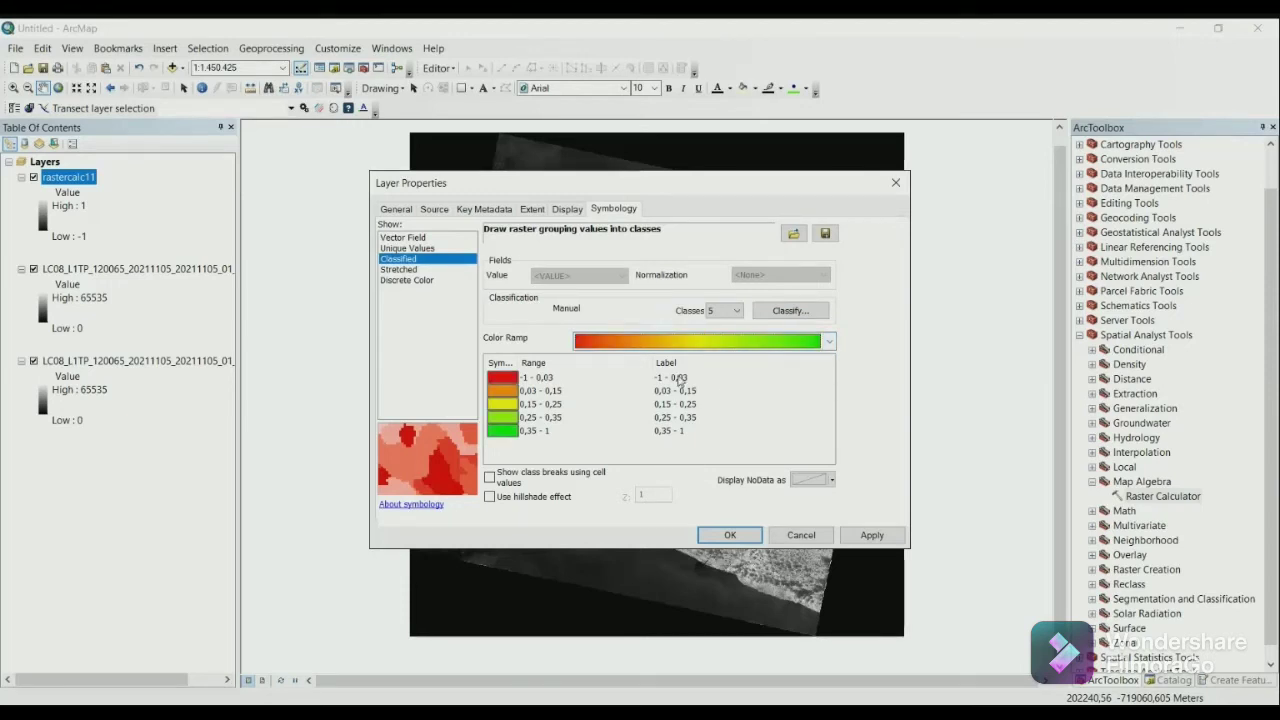
click(679, 378)
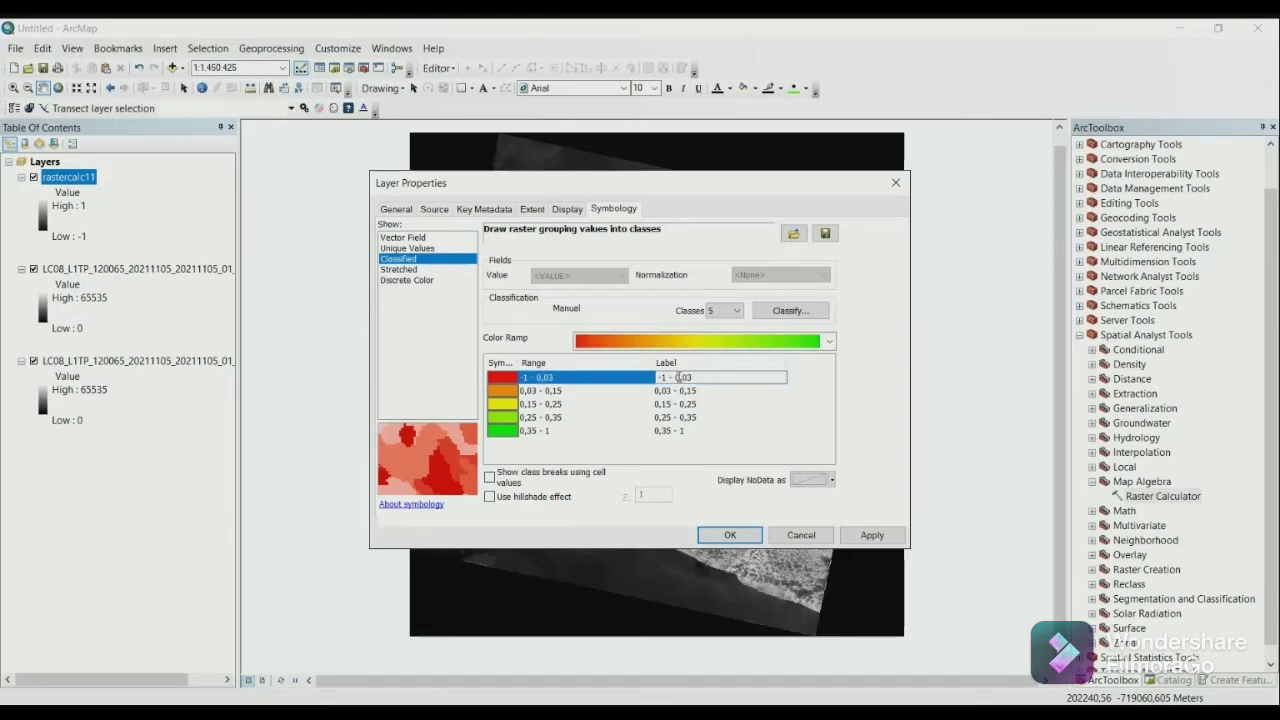
key(ctrl+a)
text(Sang)
key(Return)
text(Re)
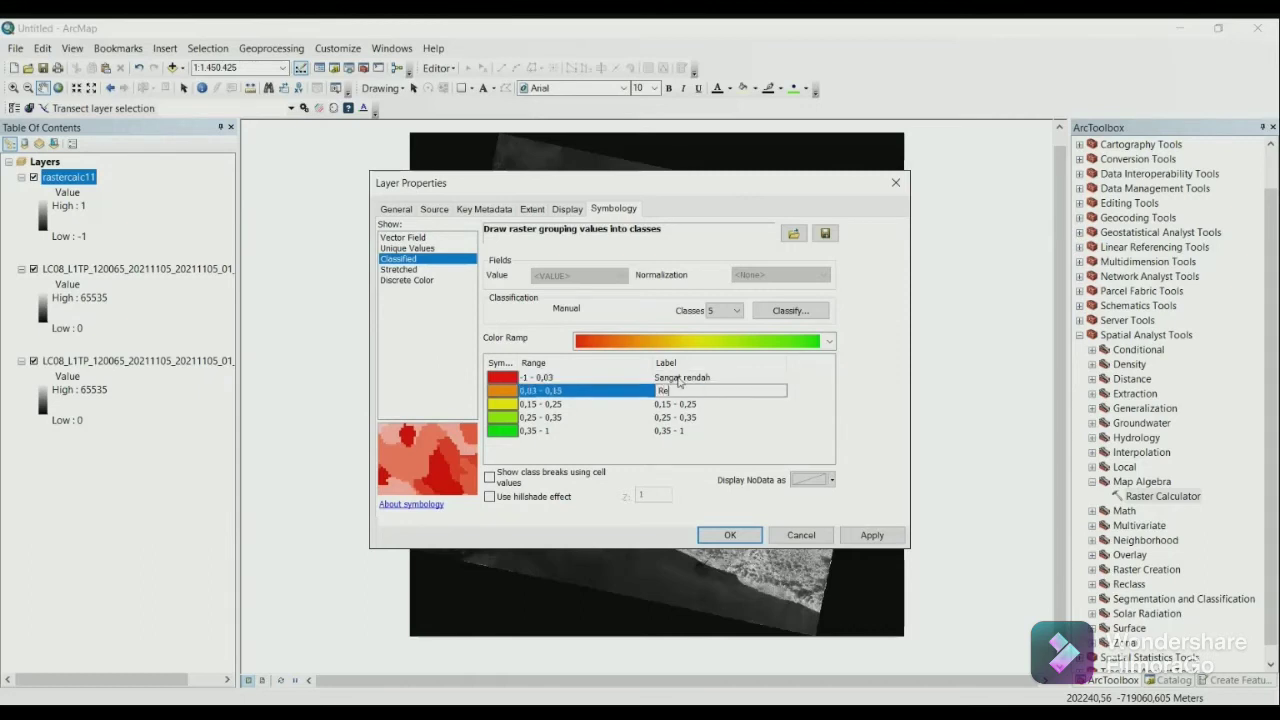
key(Return)
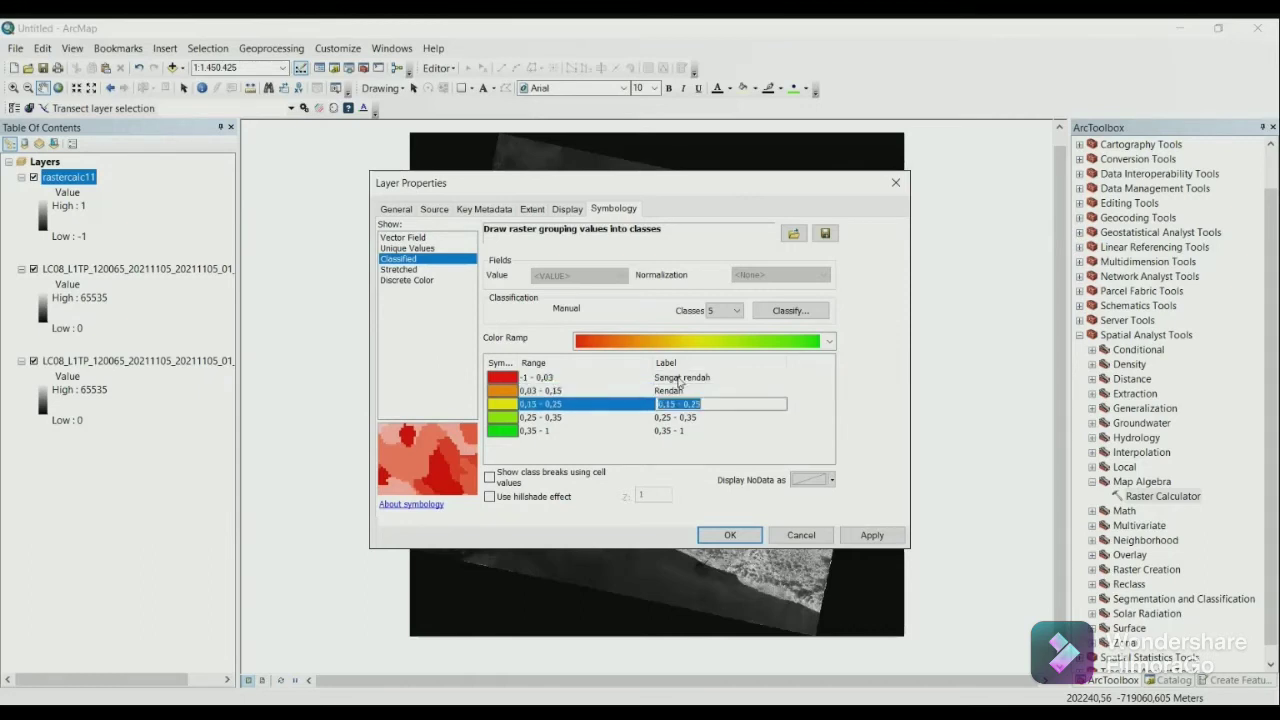
Step: Label the three highest classes Sedang, TInggi and Sangat tinggi, and apply the symbology to the layer
text(Sedang)
key(Return)
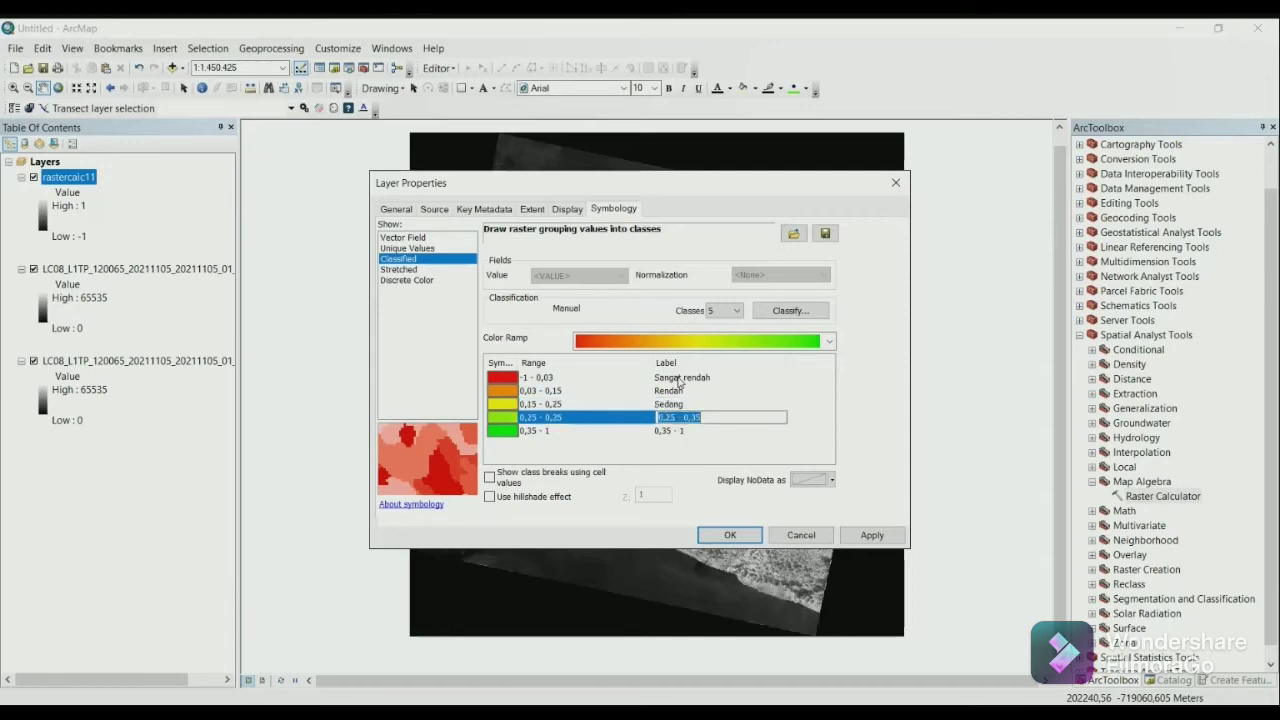
text(TInggi)
key(Return)
text(Sangat)
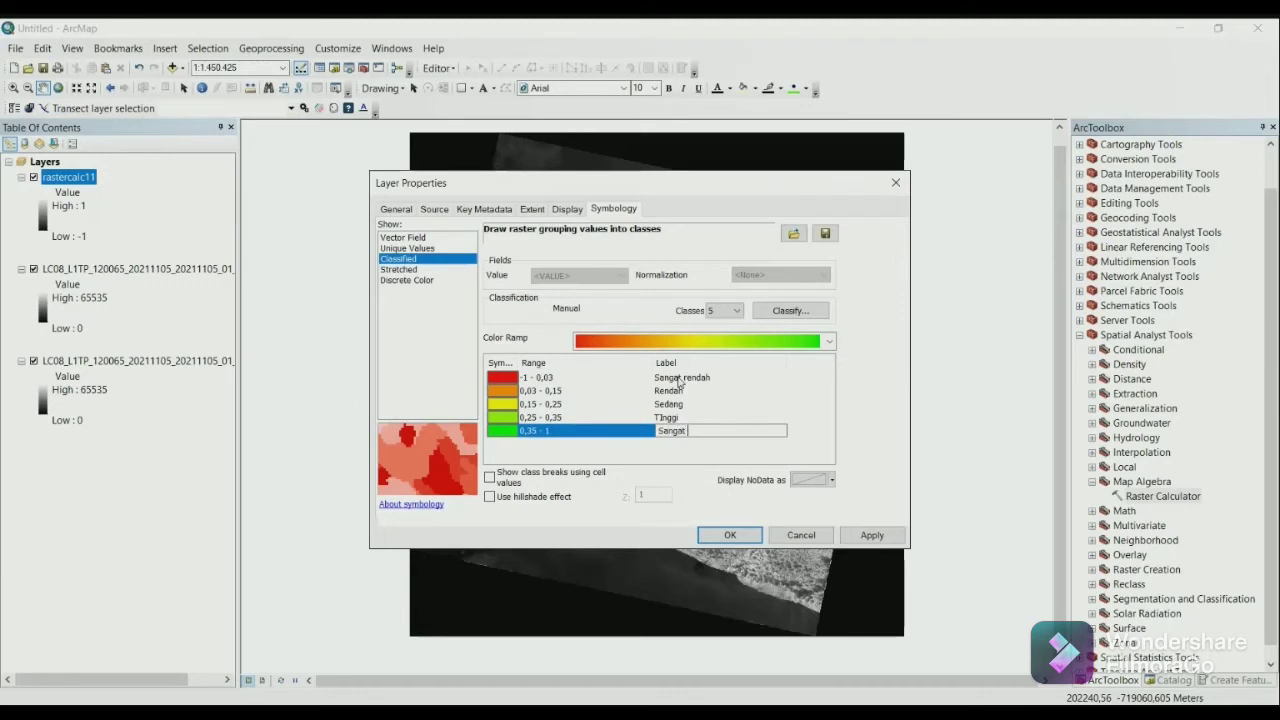
text( tinggi)
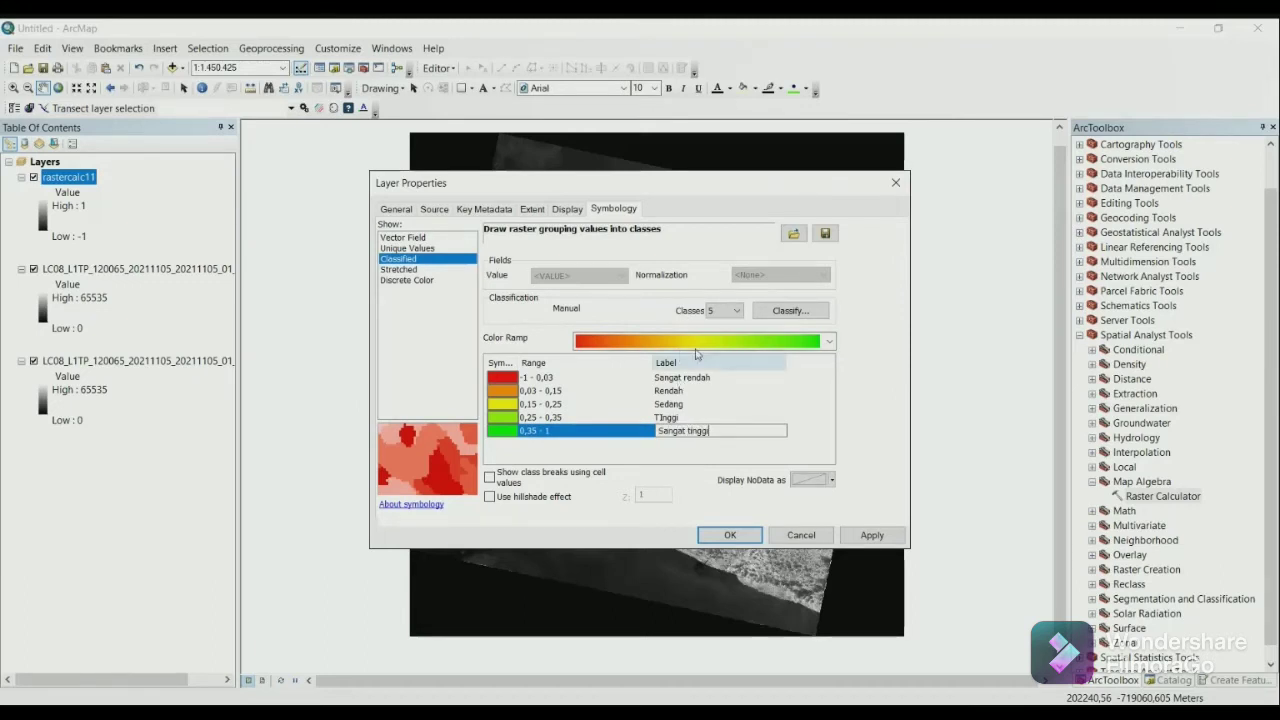
click(740, 536)
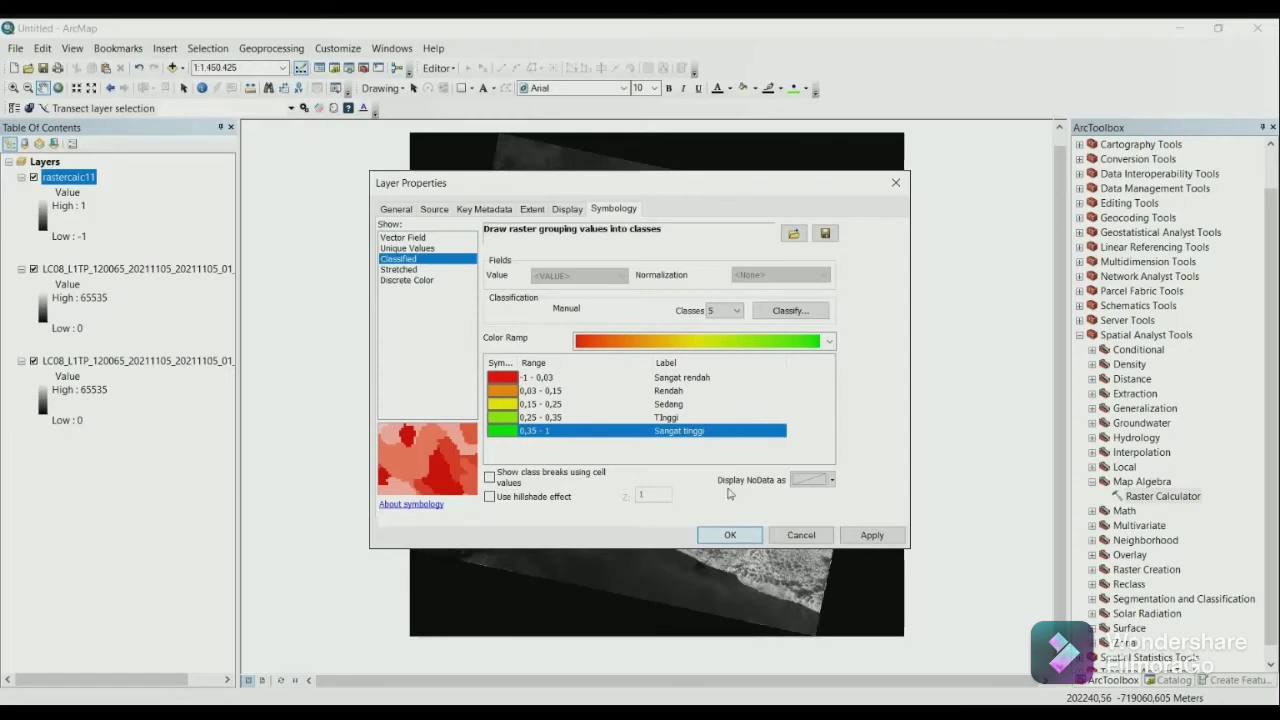
click(737, 537)
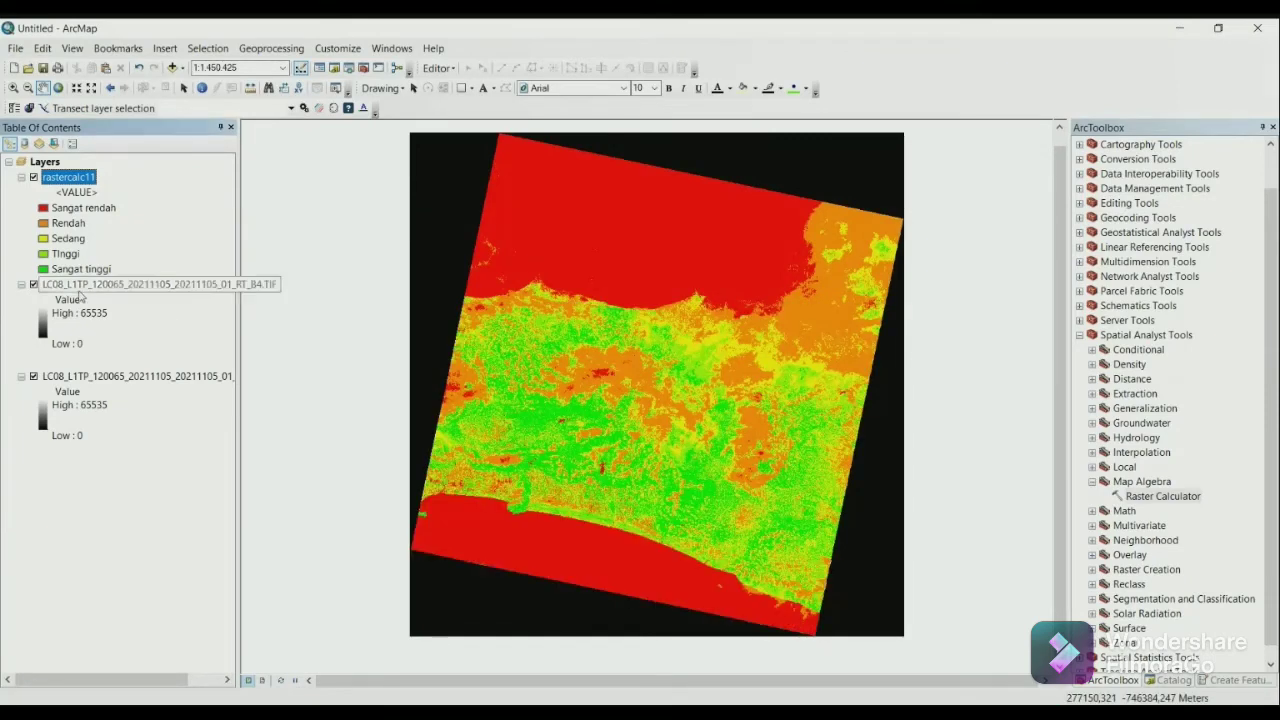
Step: Turn off the display of the Landsat B4 raster layer
click(34, 286)
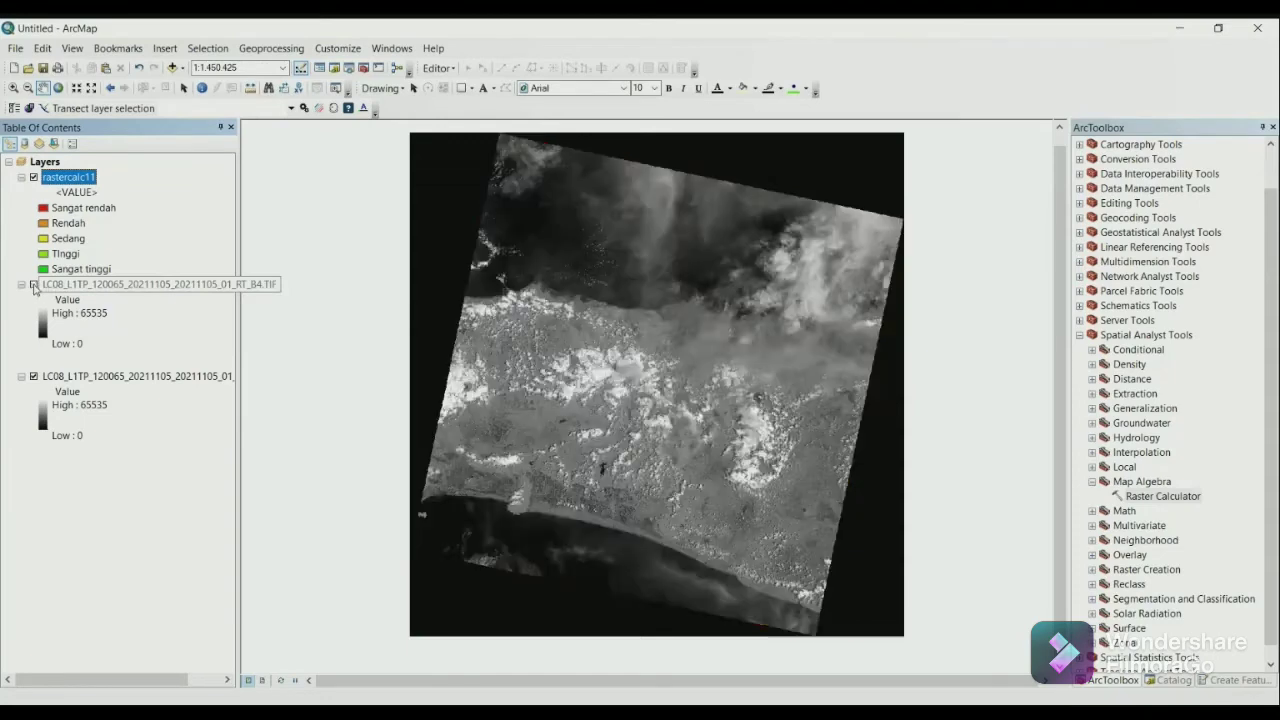
Step: Turn off the remaining Landsat raster layer and add INDONESIA_KAB.shp from the SHP_Indonesia_kabupaten folder in Tutorial ArcGIS
click(34, 377)
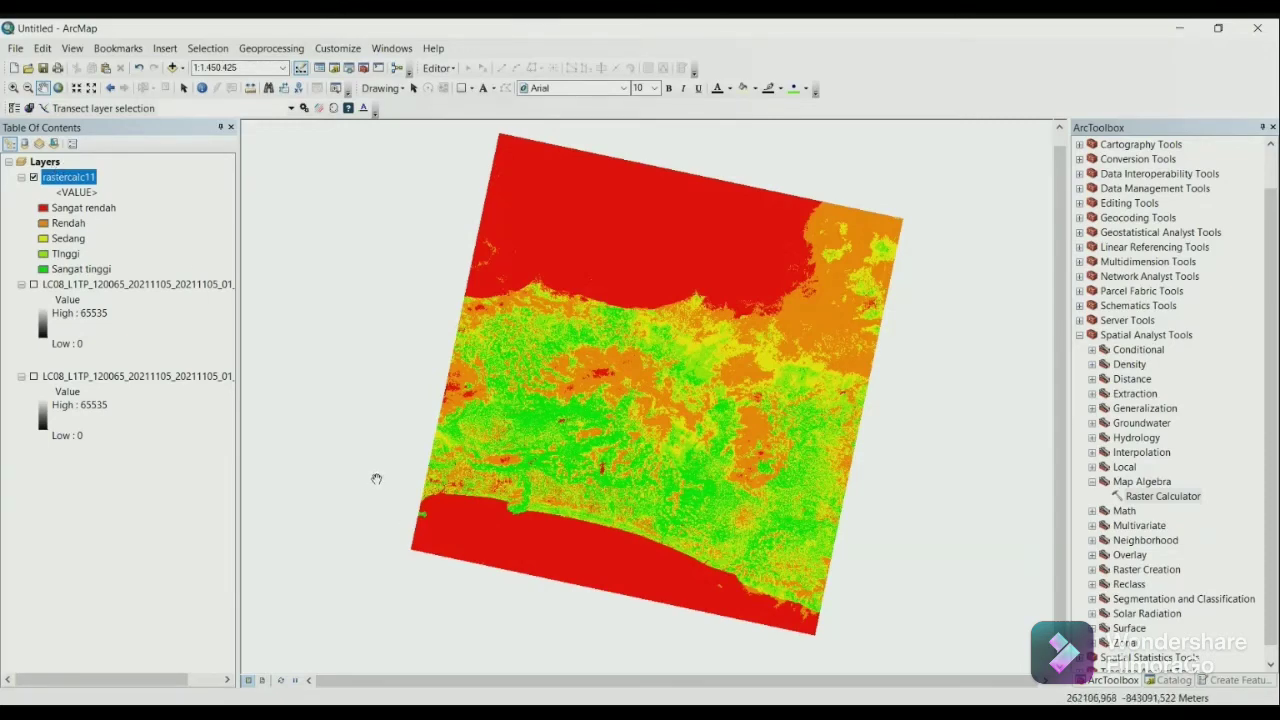
right_click(47, 162)
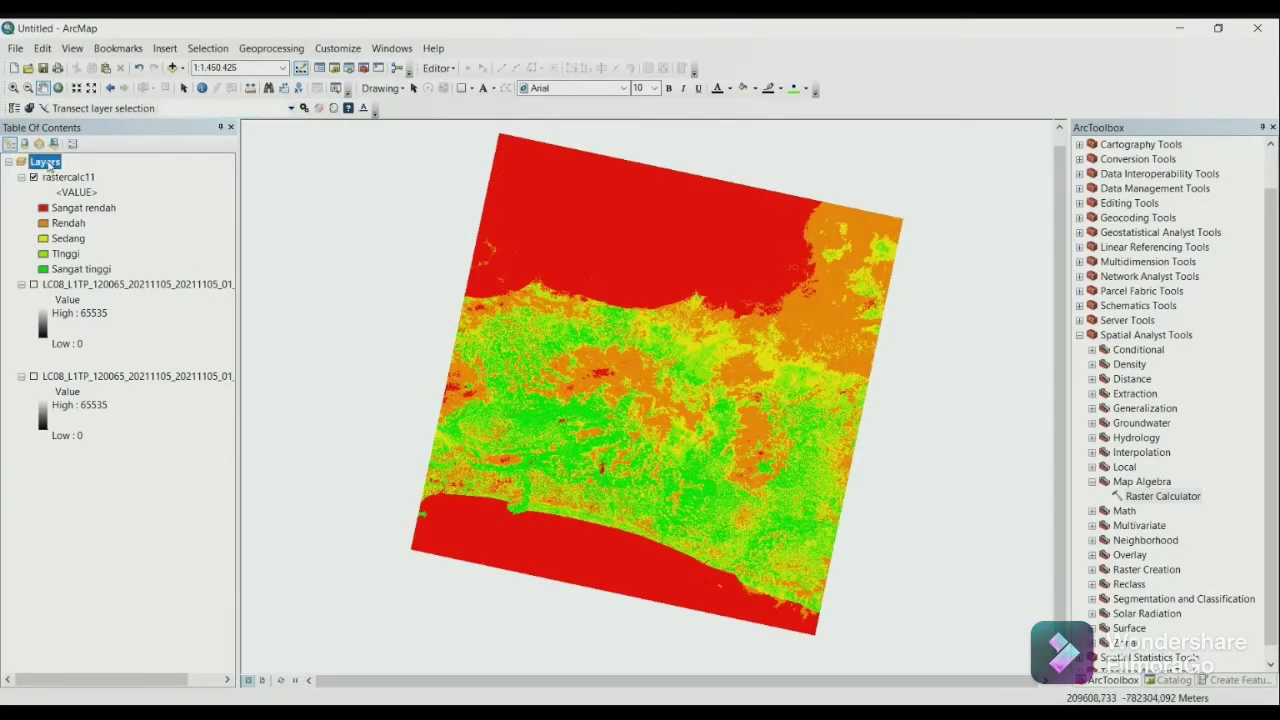
click(100, 175)
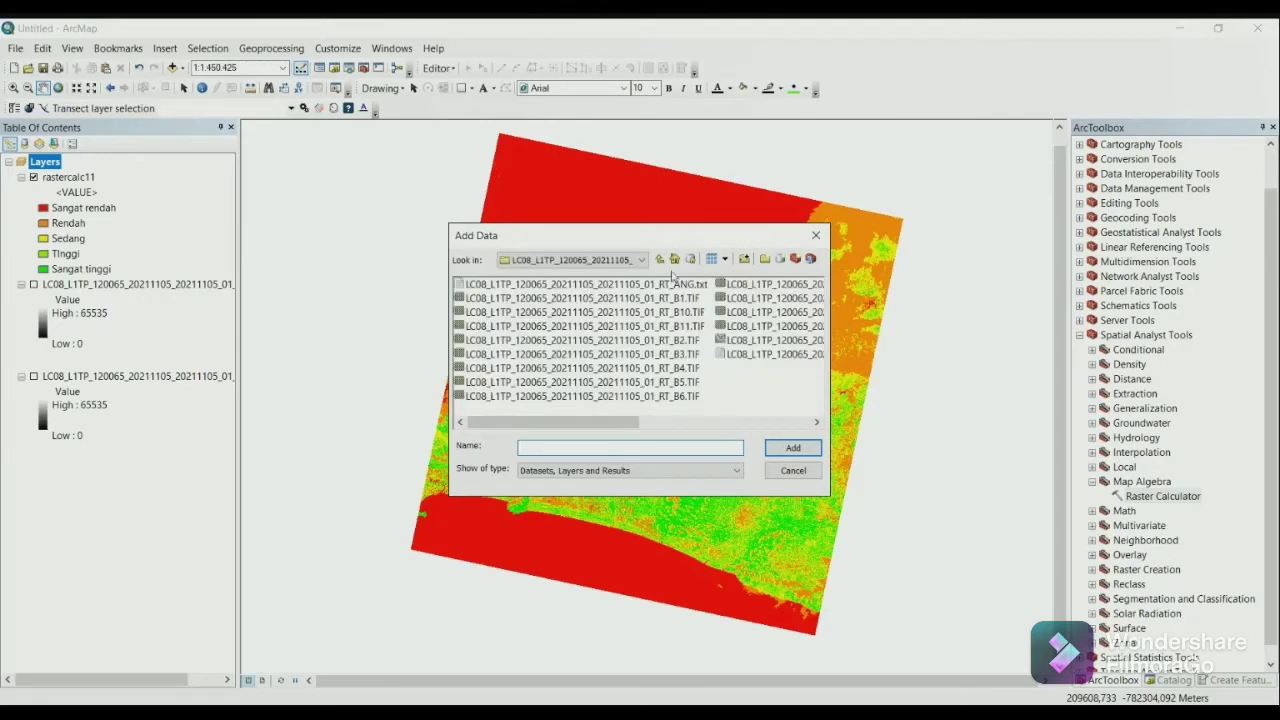
click(660, 260)
click(660, 260)
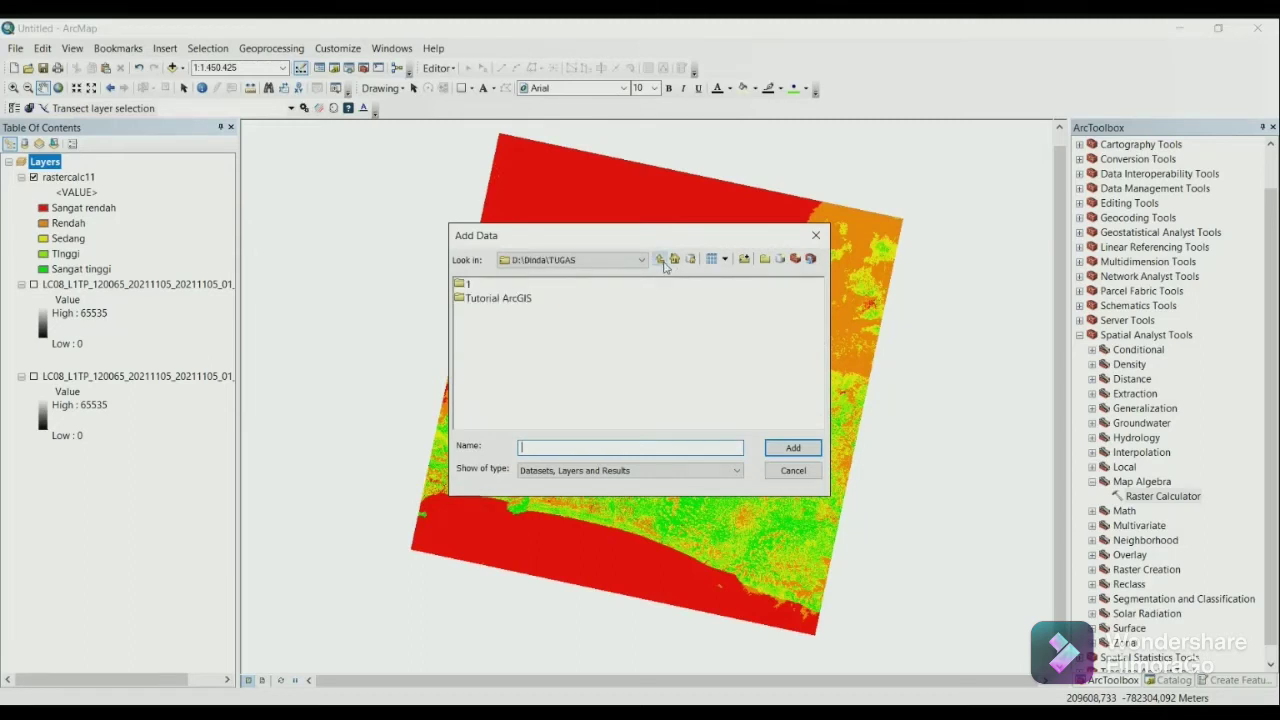
click(661, 260)
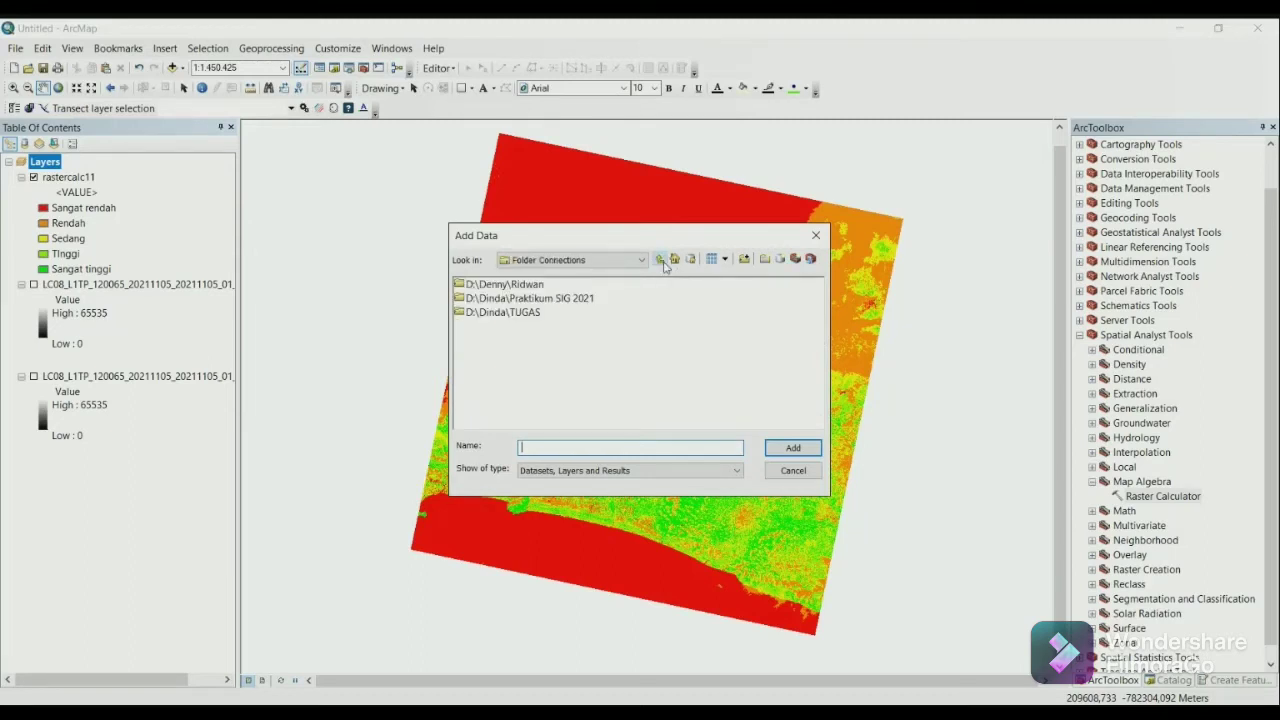
double_click(522, 313)
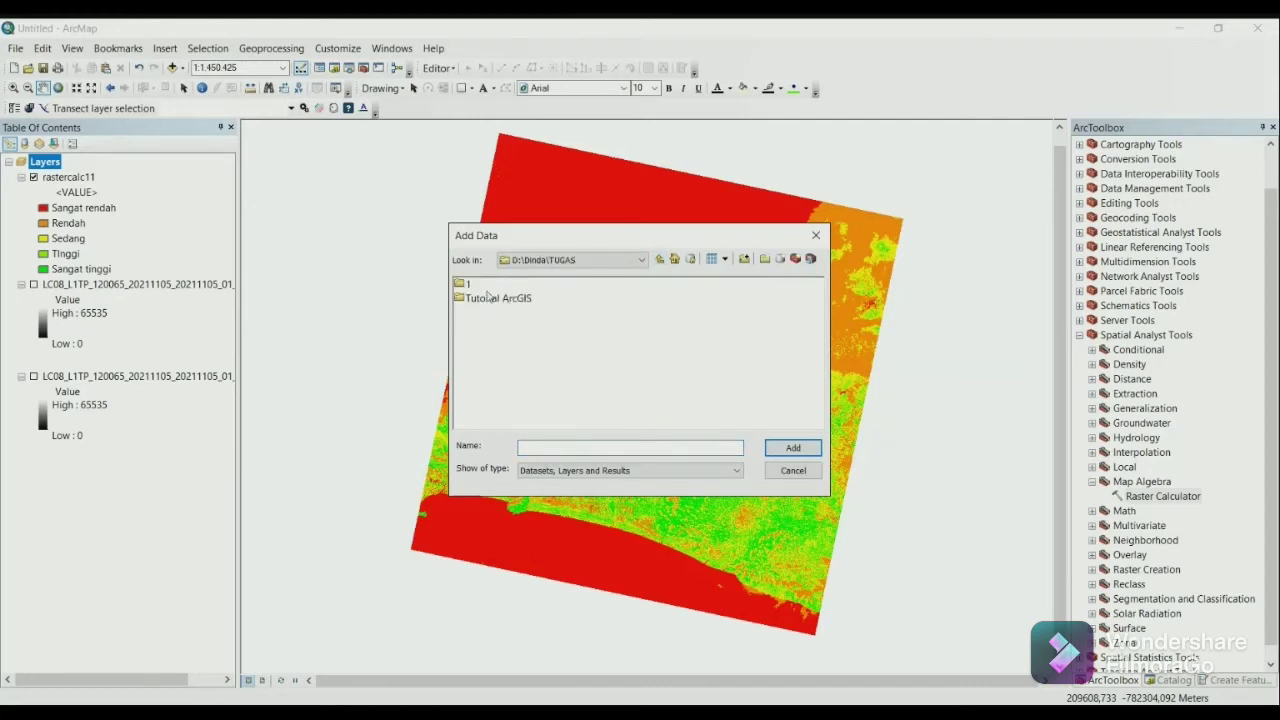
double_click(484, 298)
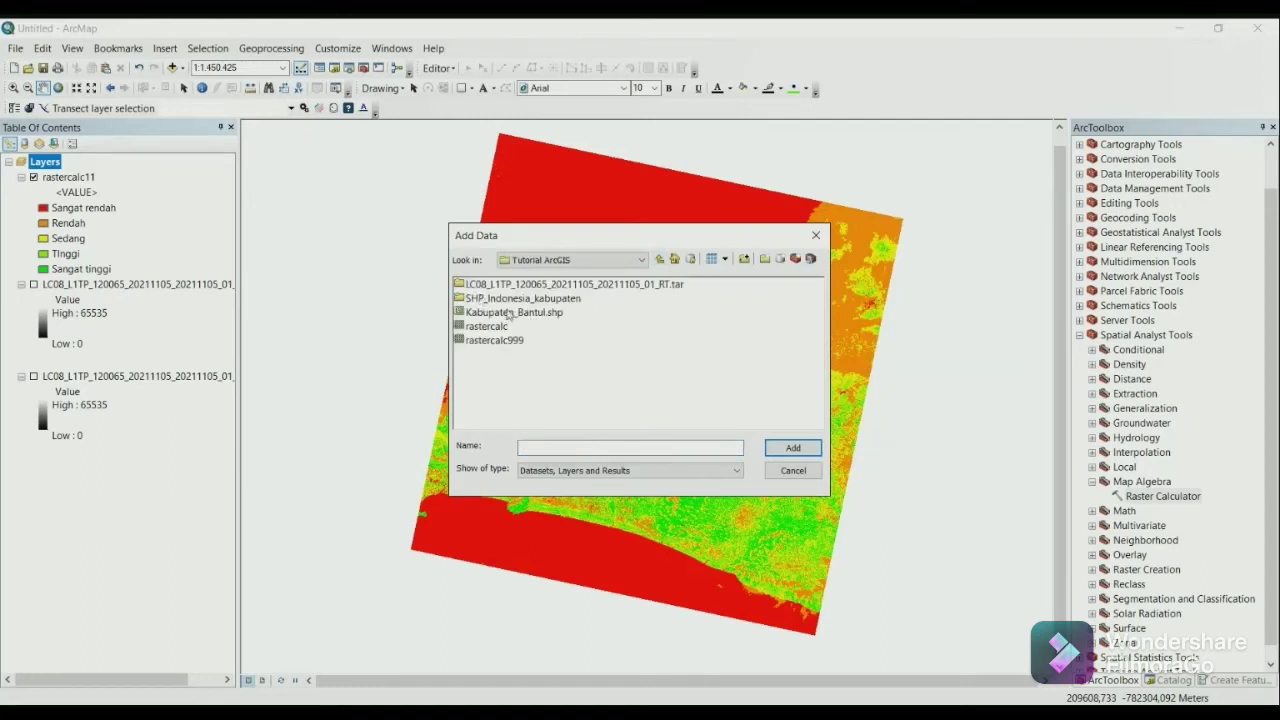
click(520, 300)
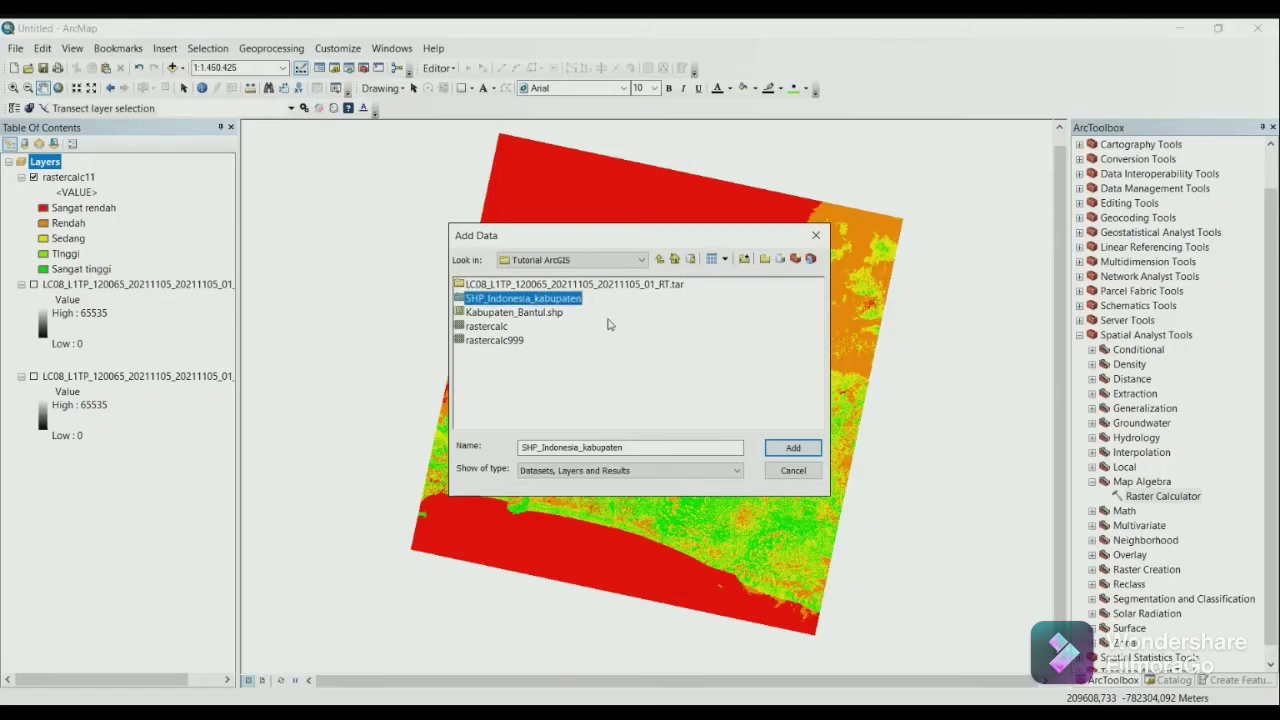
double_click(574, 299)
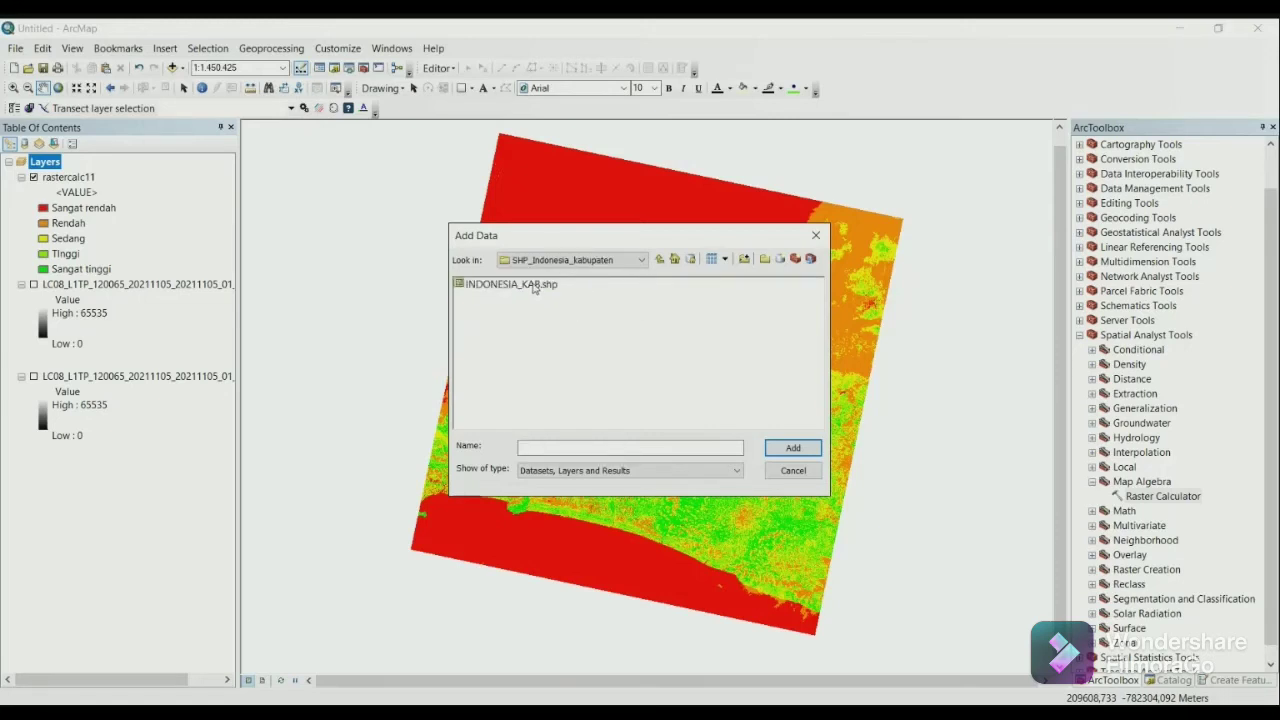
double_click(532, 285)
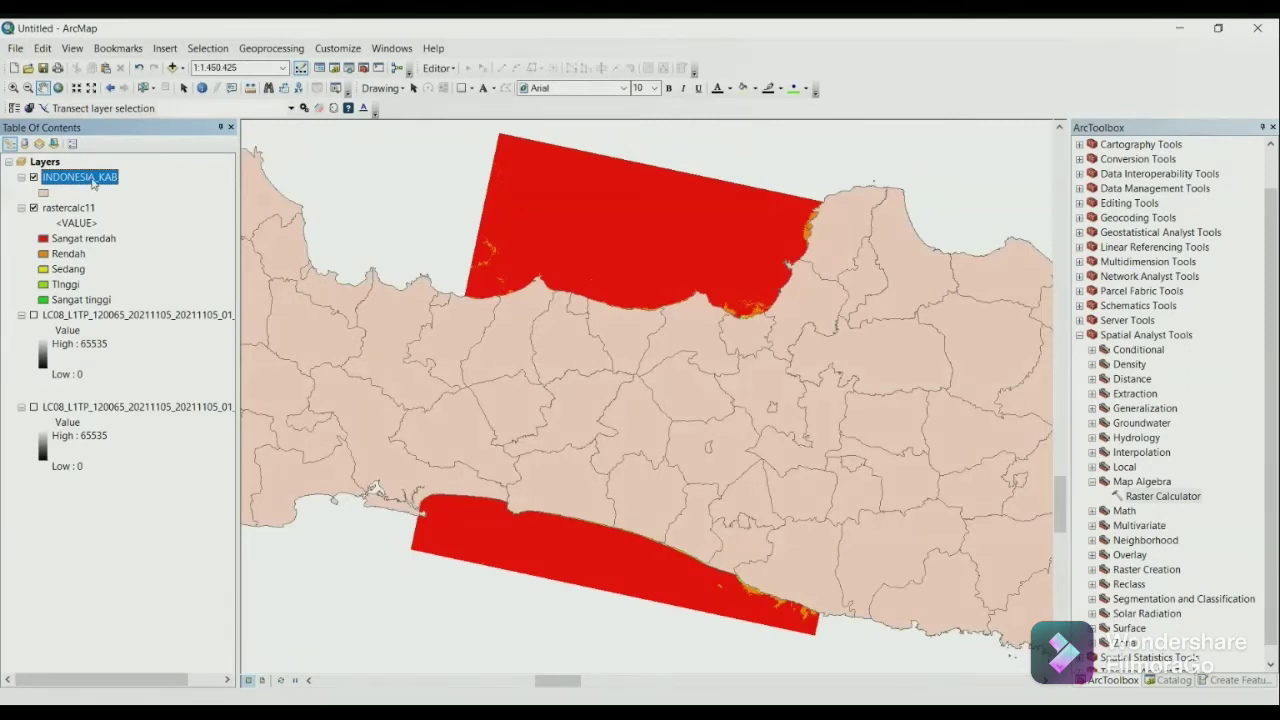
Step: Open the attribute table of the INDONESIA_KAB layer
click(93, 179)
click(160, 173)
right_click(110, 180)
click(177, 225)
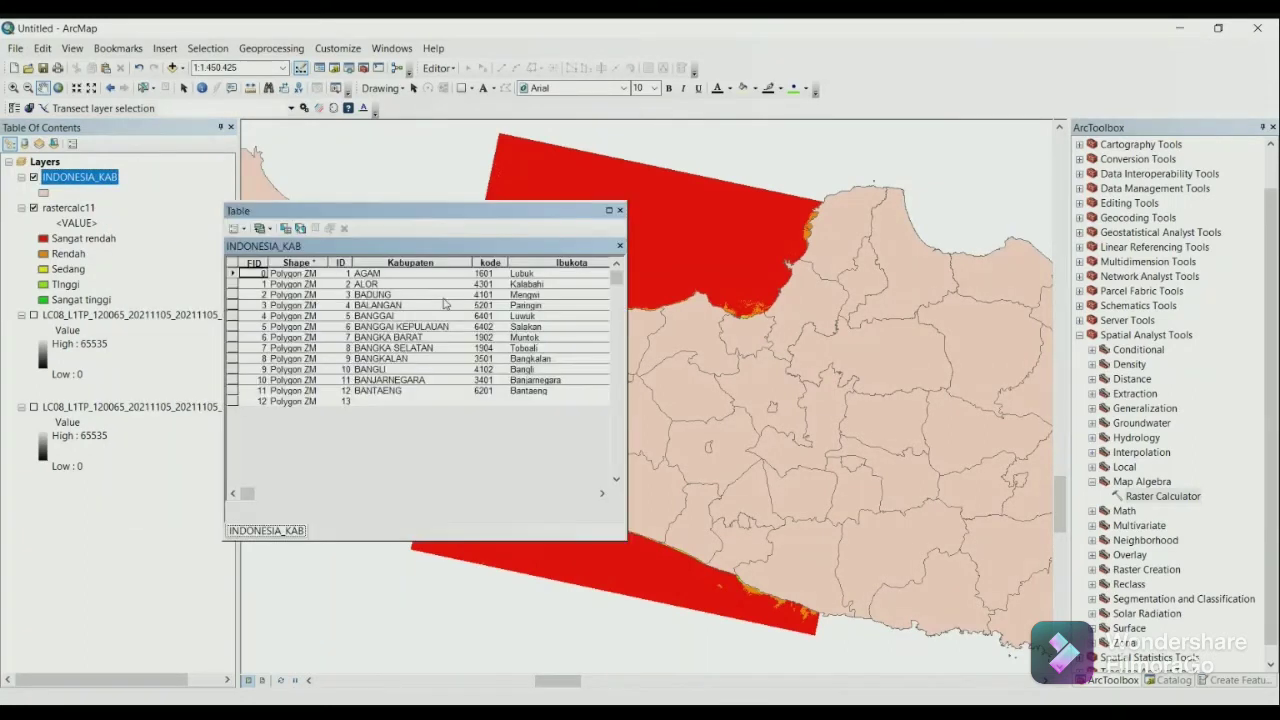
Step: Select the record whose Kabupaten_ field equals 'BANTUL' with an attribute query, and close the query and table windows
click(286, 229)
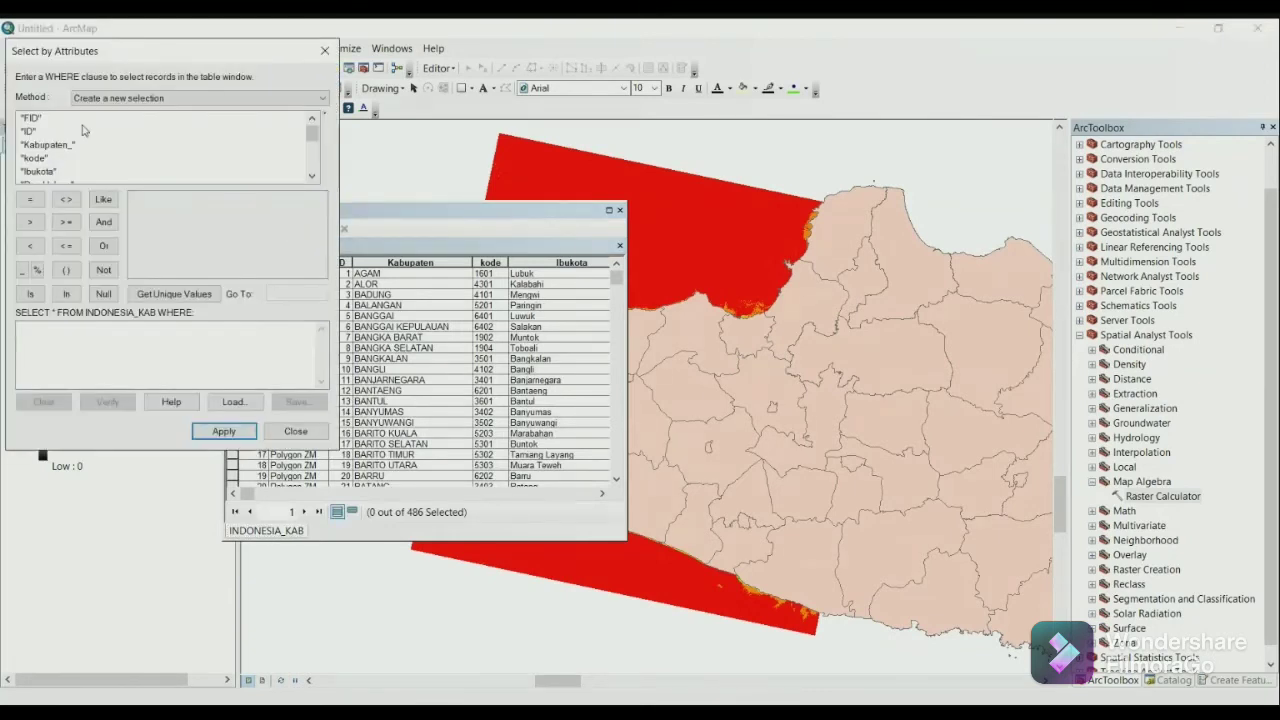
double_click(47, 145)
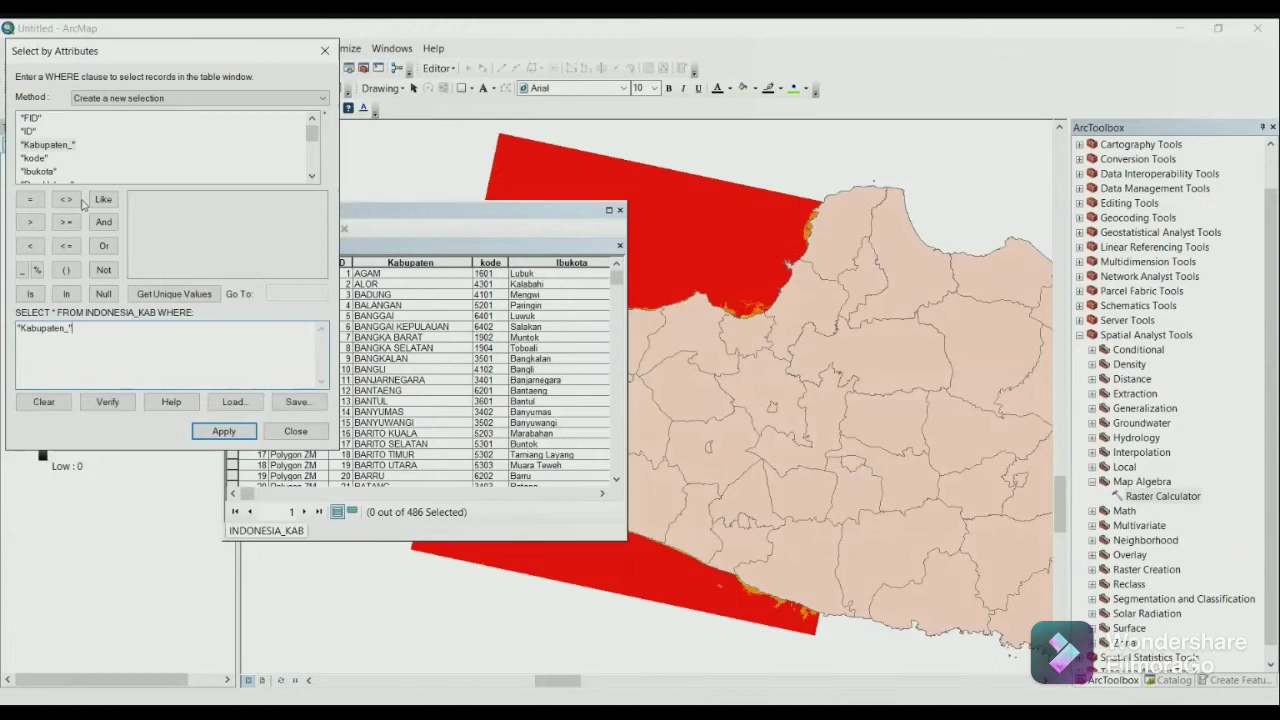
click(30, 200)
click(180, 294)
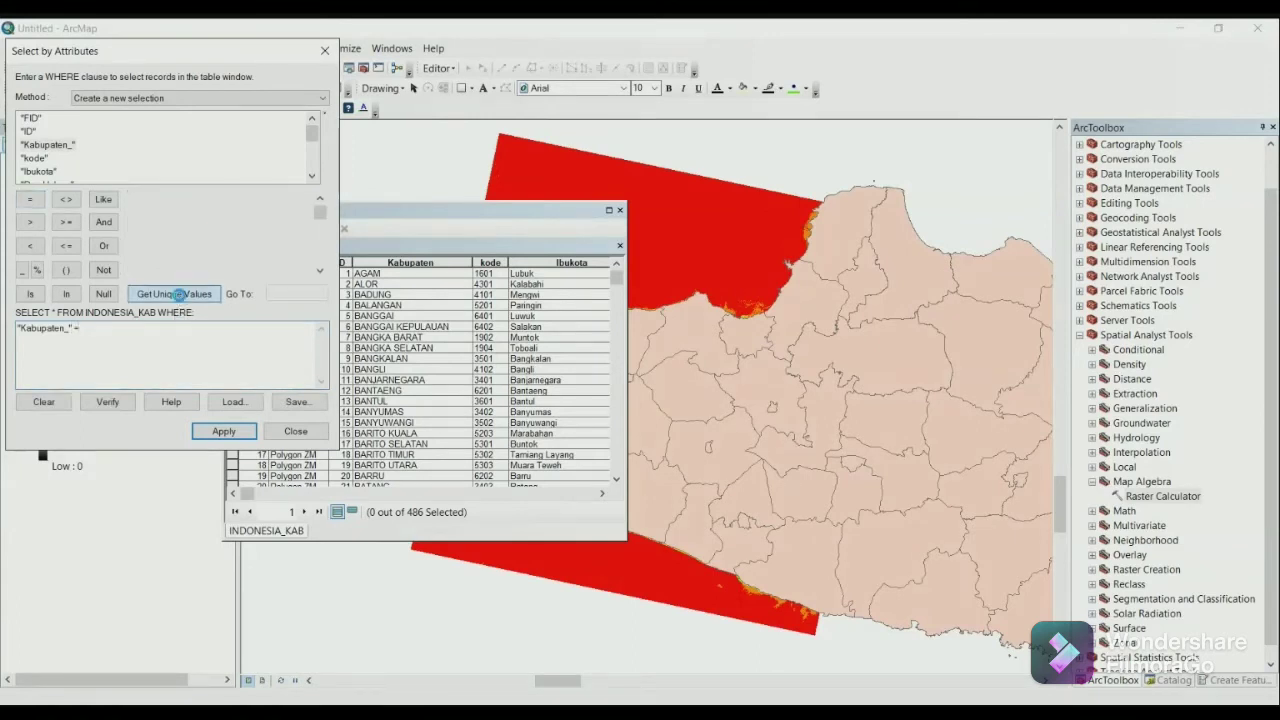
click(299, 295)
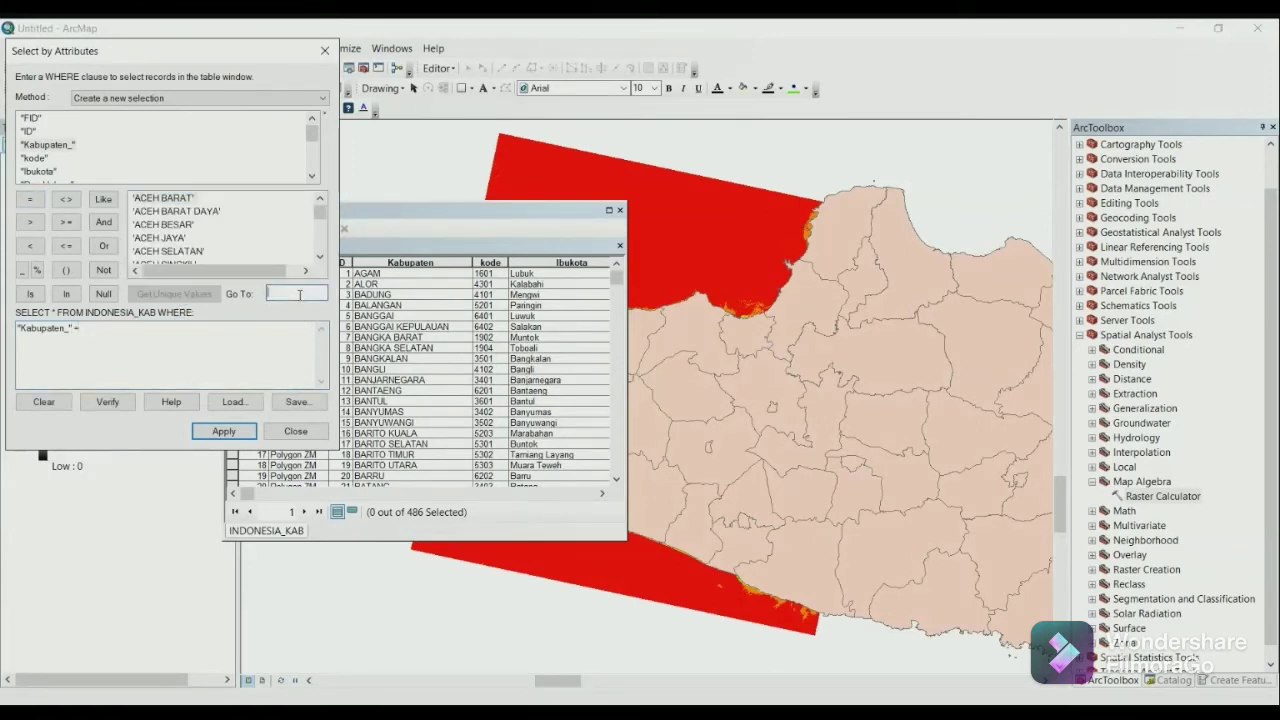
text(bantul)
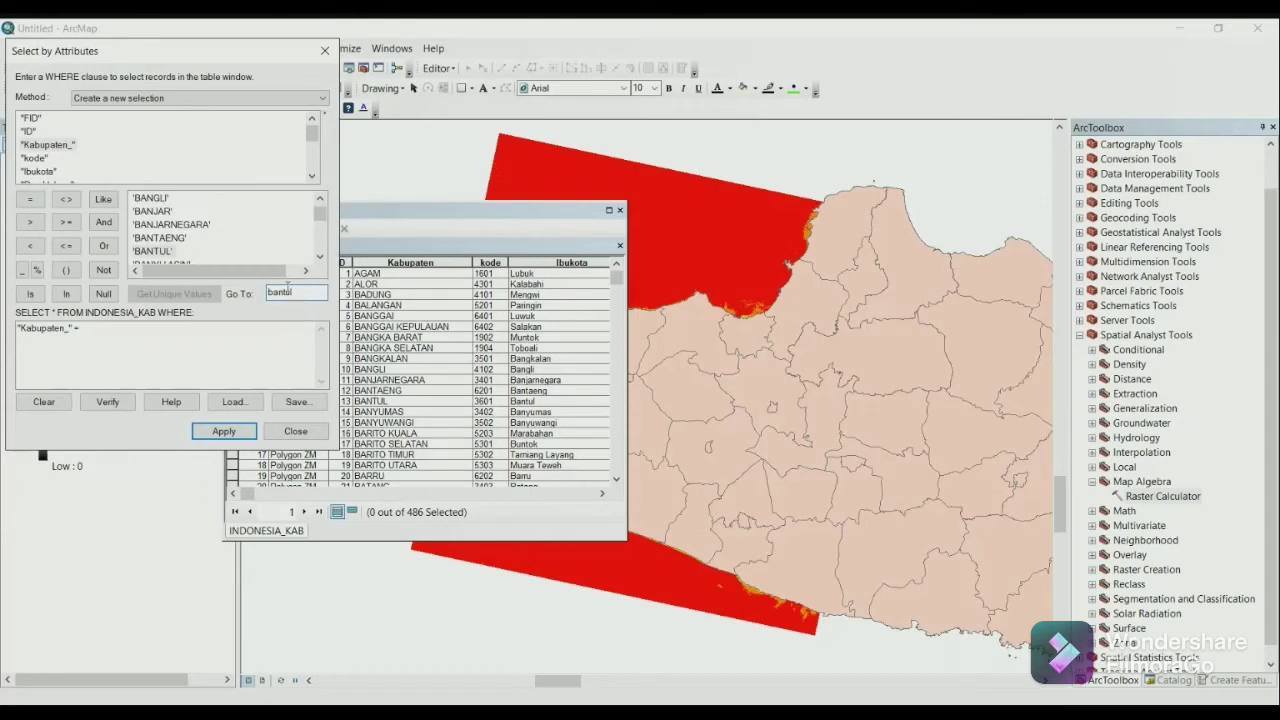
double_click(155, 251)
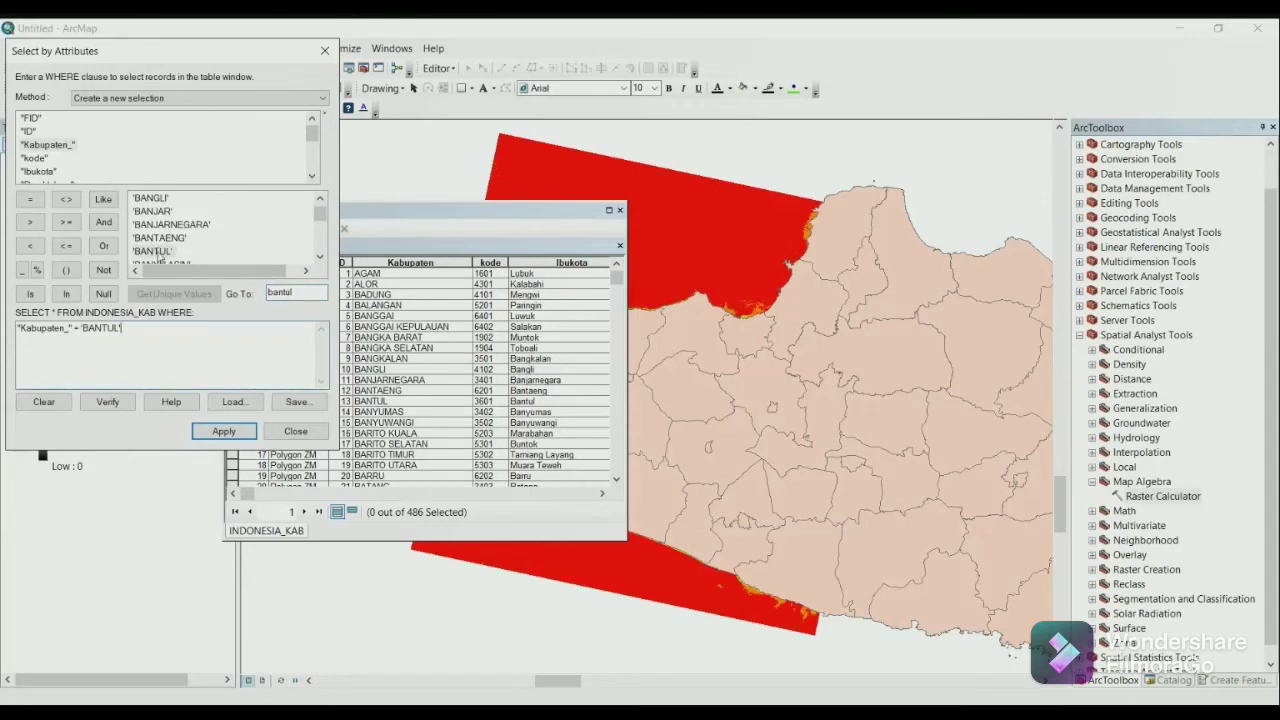
click(230, 434)
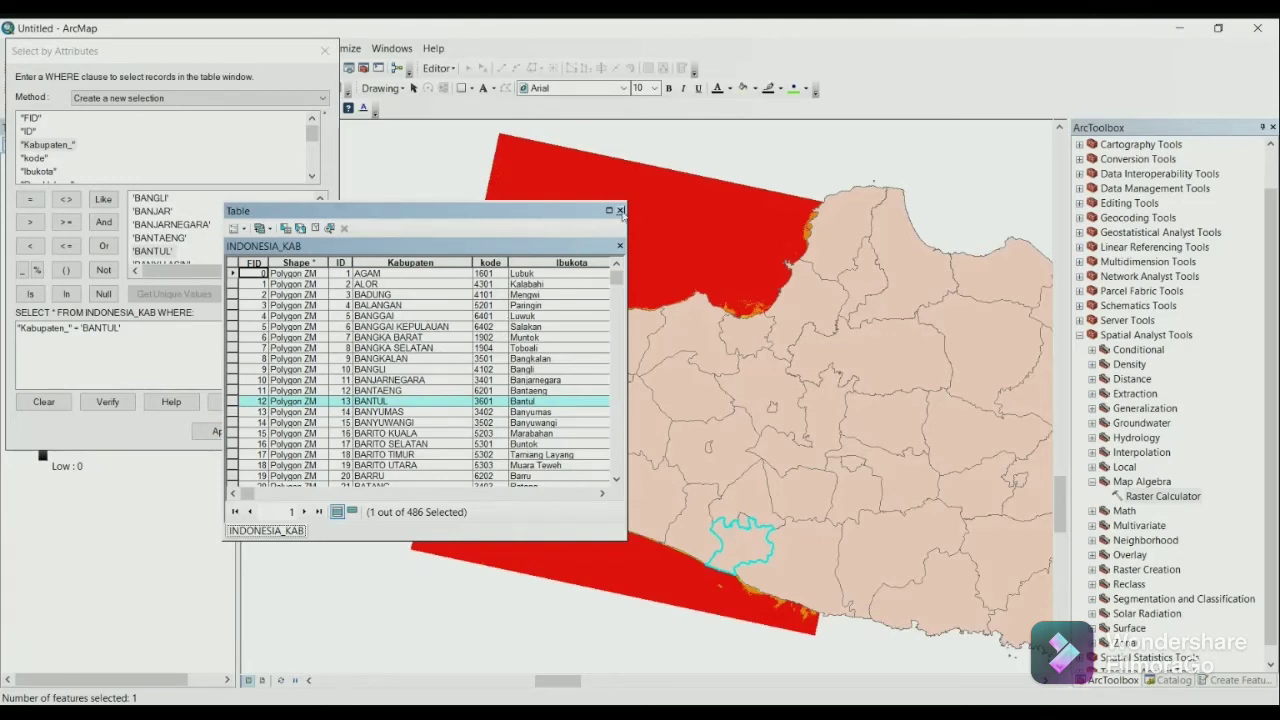
click(620, 211)
click(295, 431)
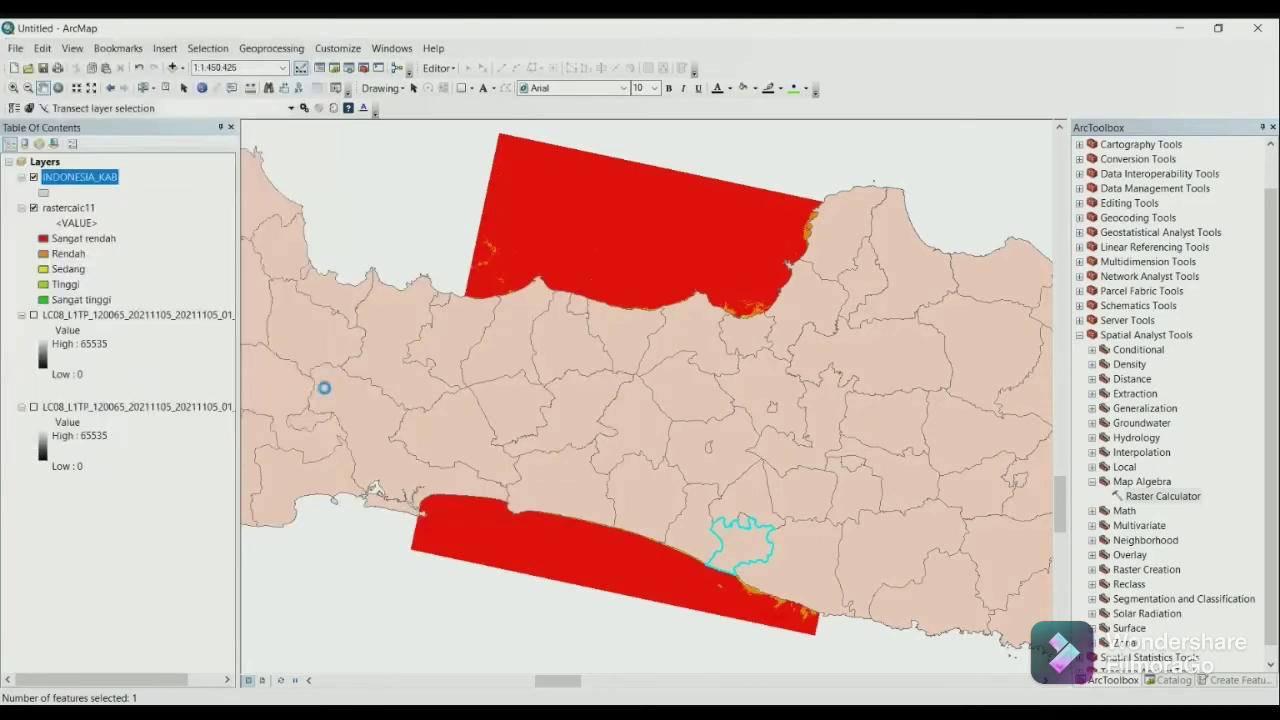
Step: Export the selected INDONESIA_KAB feature to Export_Output.shp using the layer's source coordinate system, and add it to the map as a layer
right_click(97, 181)
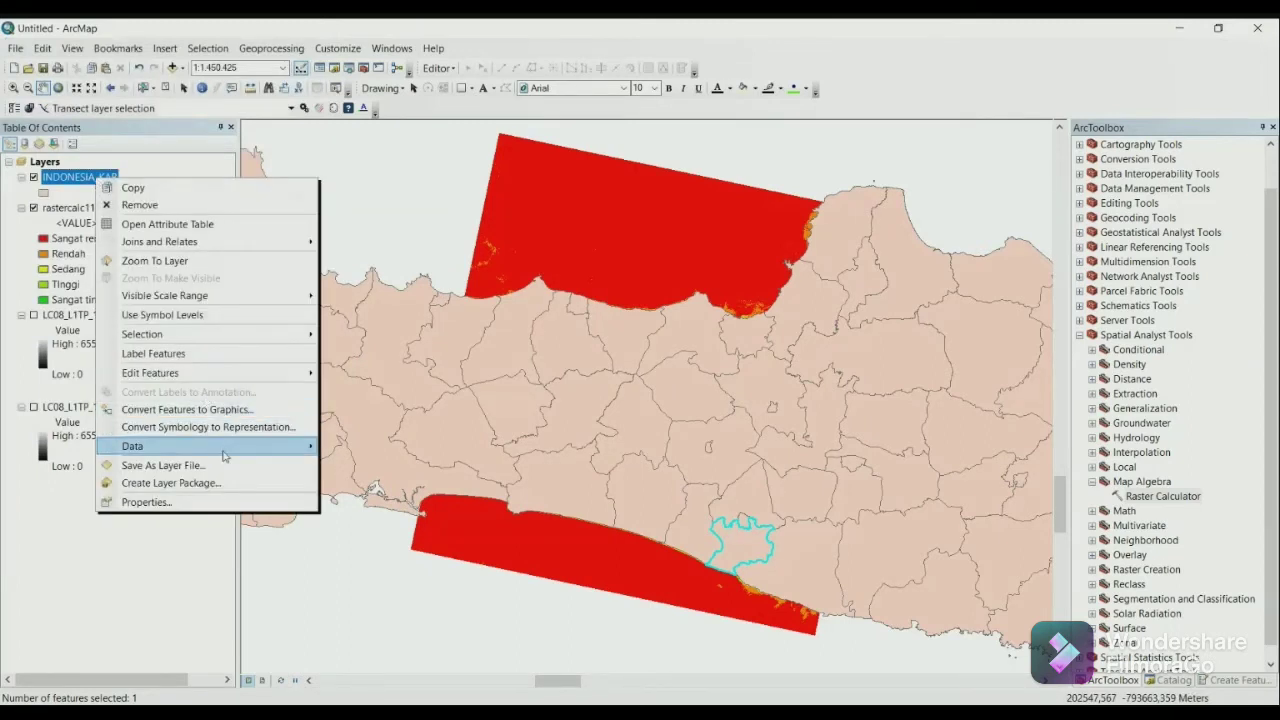
mouse_move(223, 446)
click(417, 464)
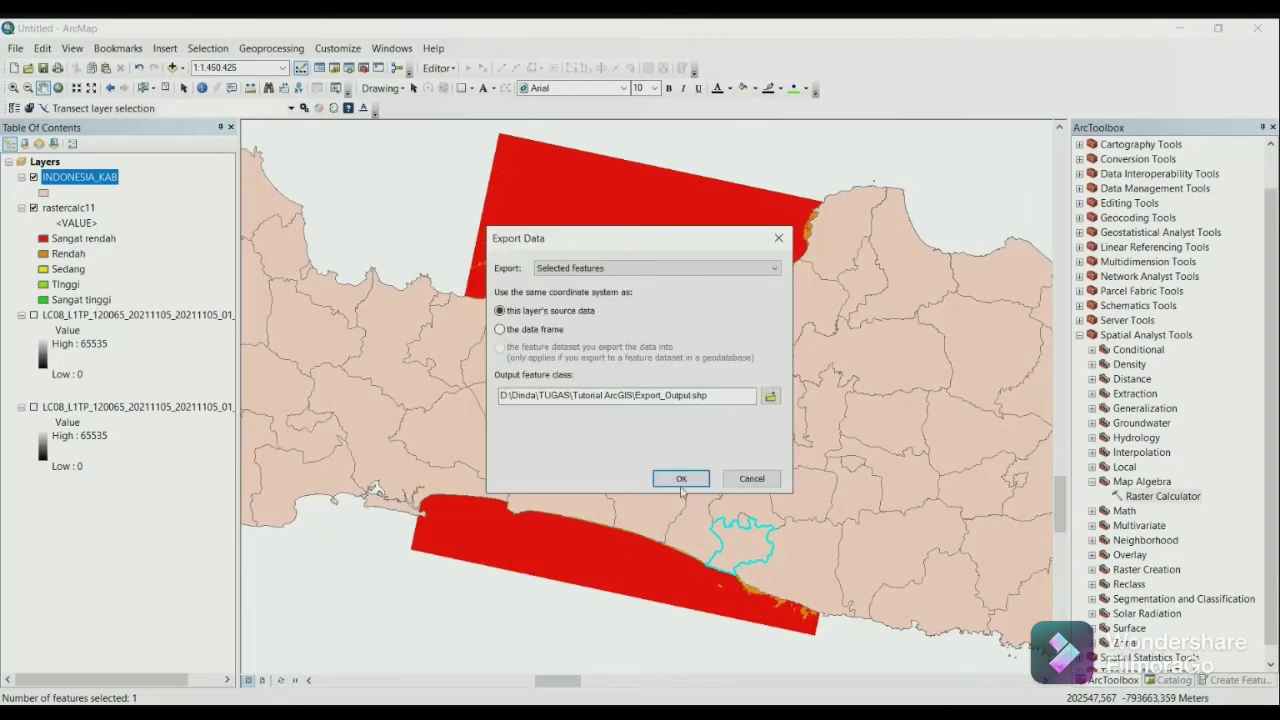
click(683, 478)
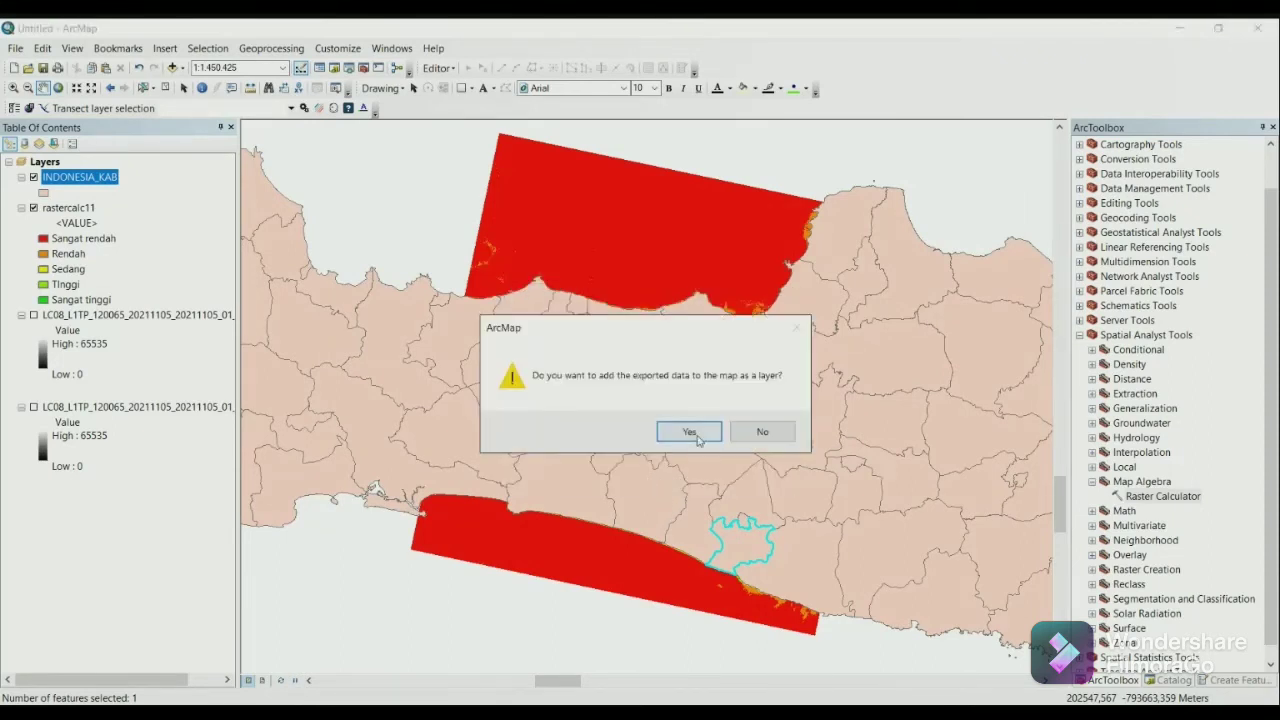
click(689, 432)
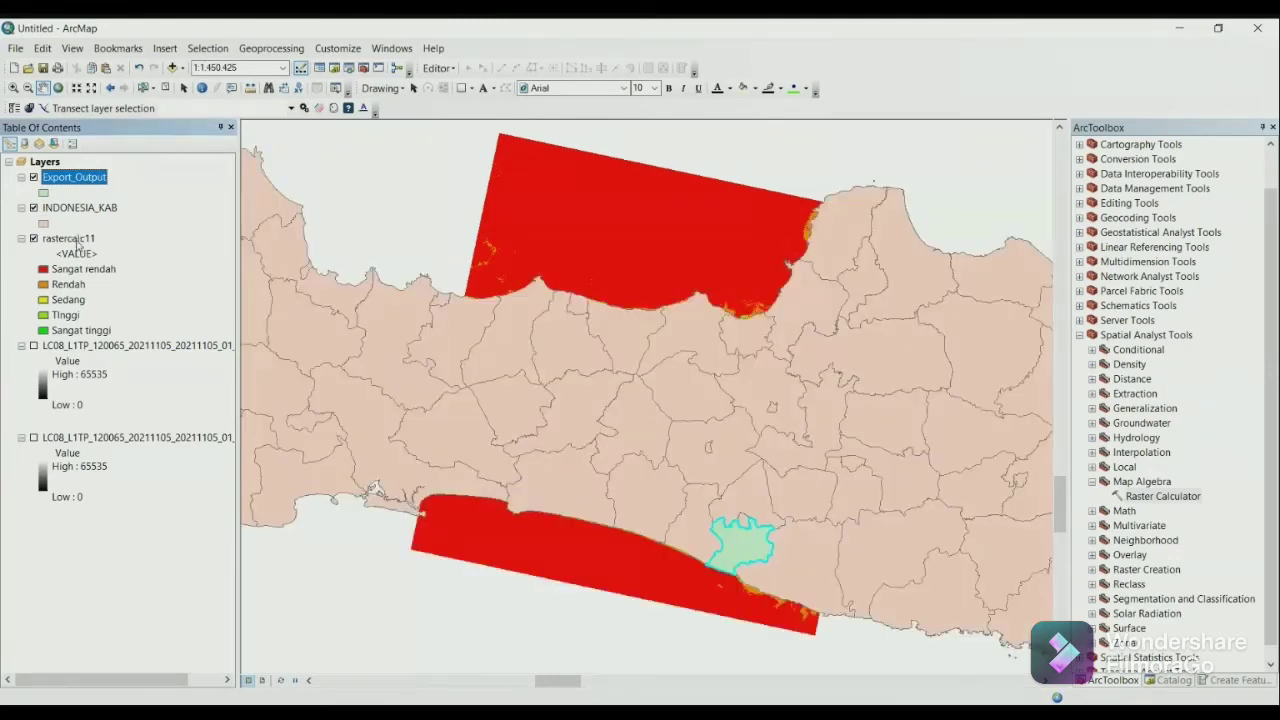
Step: Turn off the INDONESIA_KAB layer and select the Bantul record in the attribute table of Export_Output
click(34, 209)
right_click(90, 179)
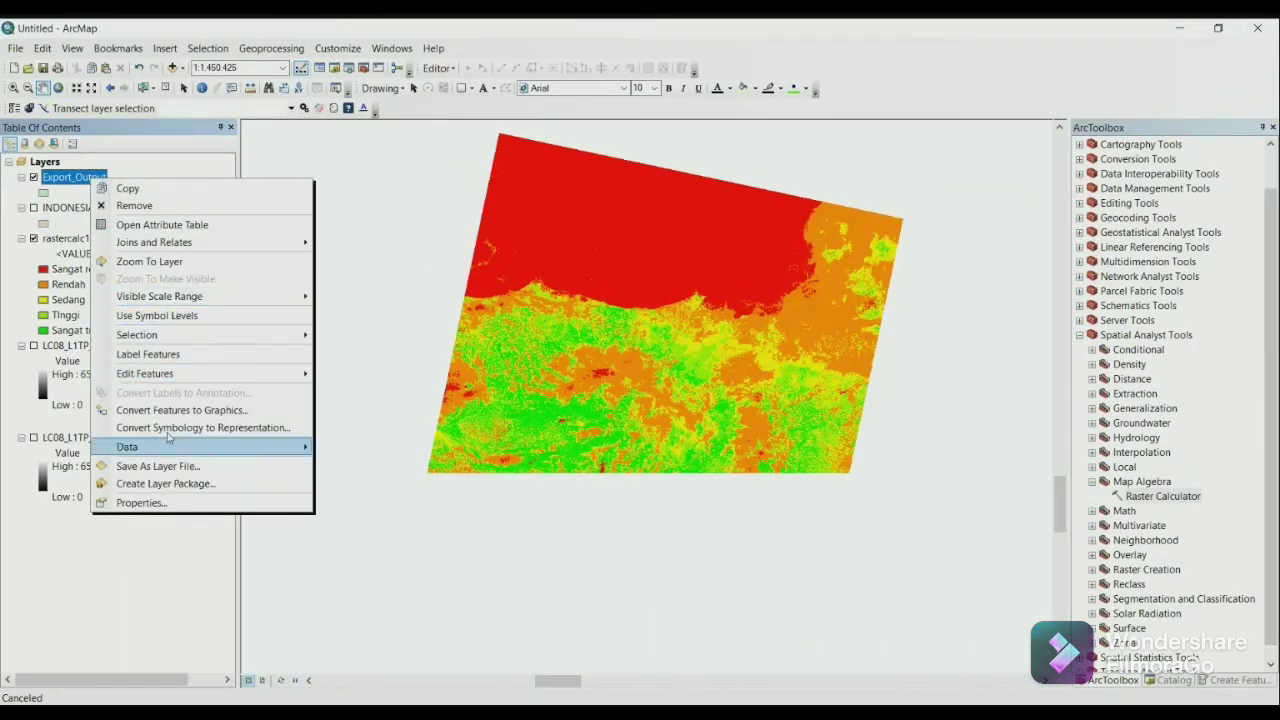
click(214, 226)
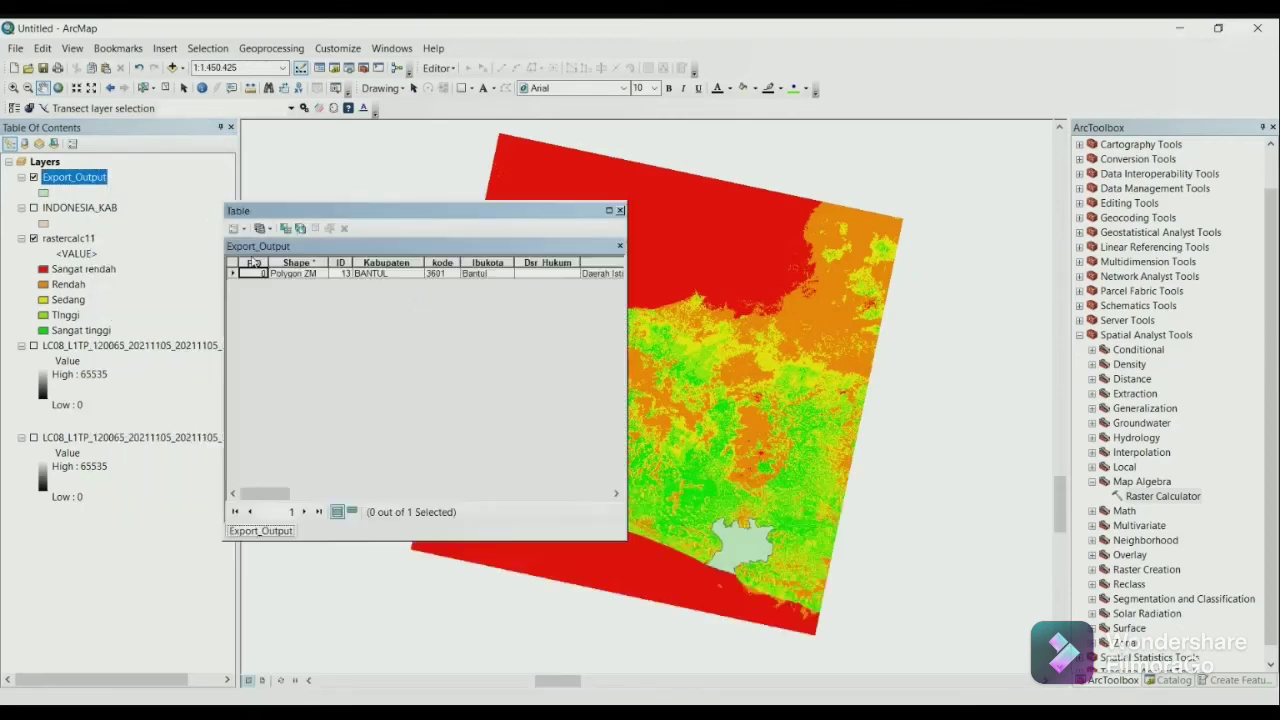
click(234, 273)
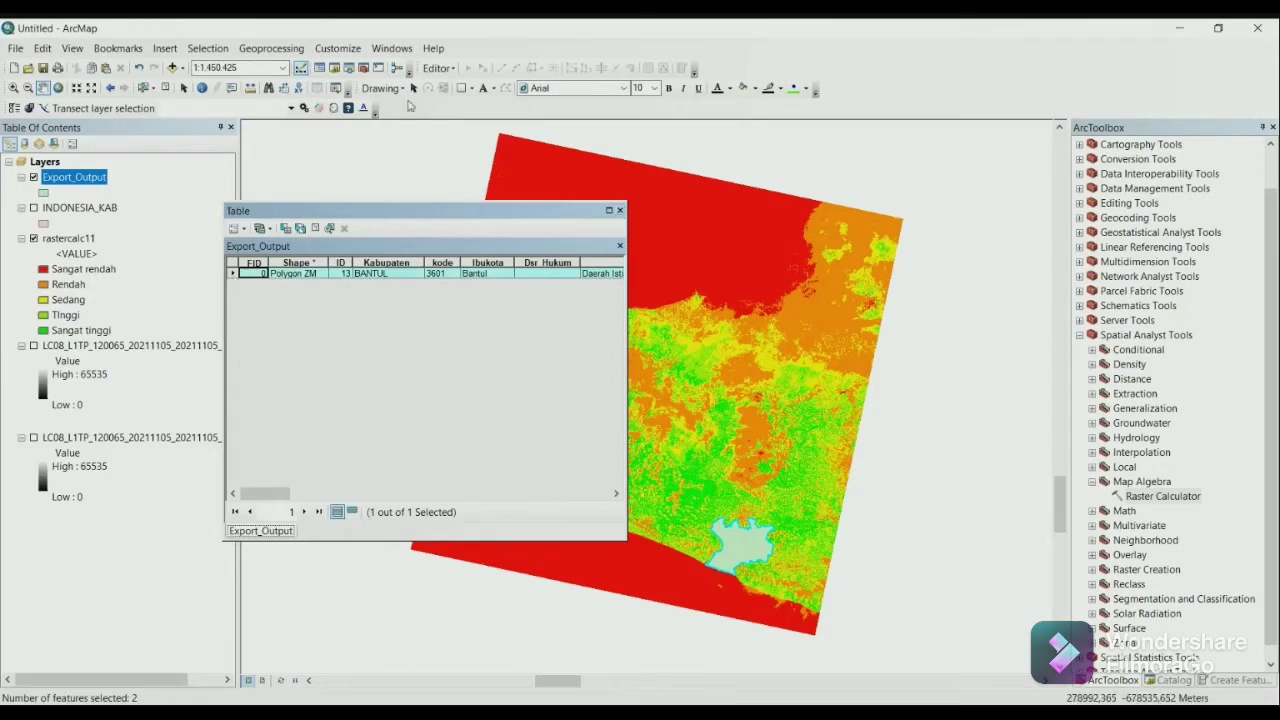
Step: Clip the rastercalc11 raster to the selected Bantul polygon using Image Analysis, and close the analysis and table windows
click(391, 52)
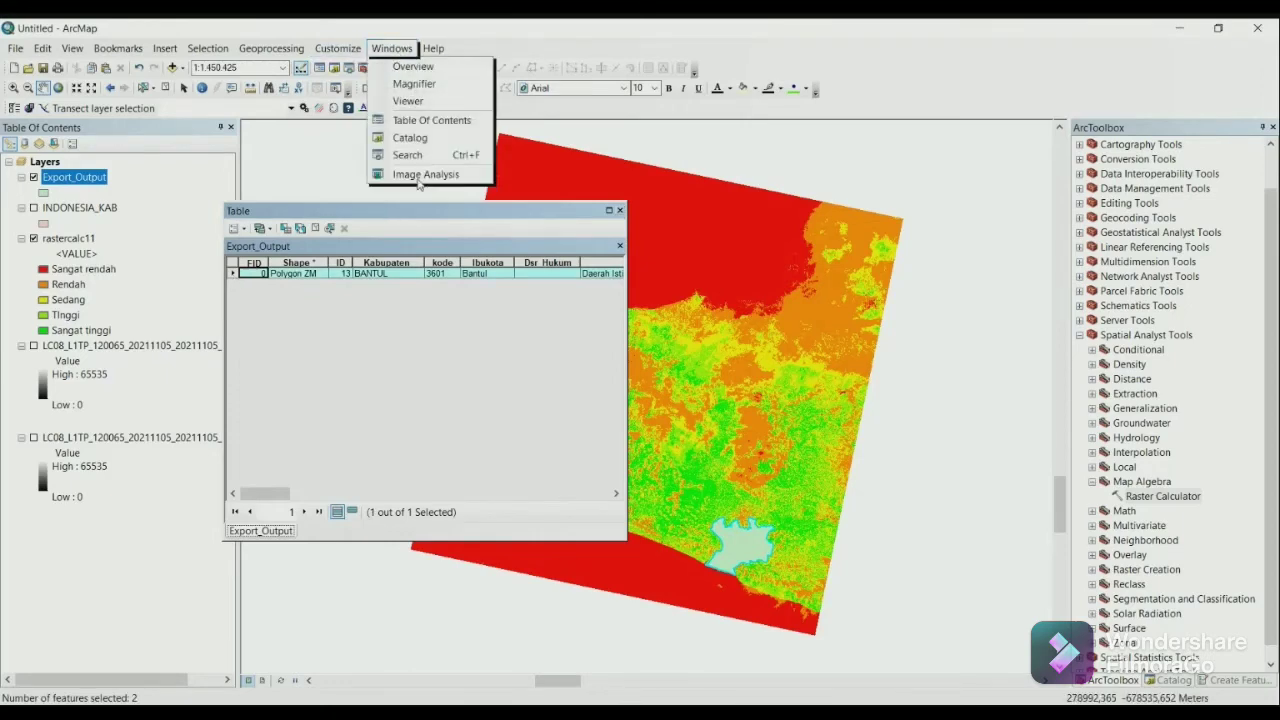
click(426, 177)
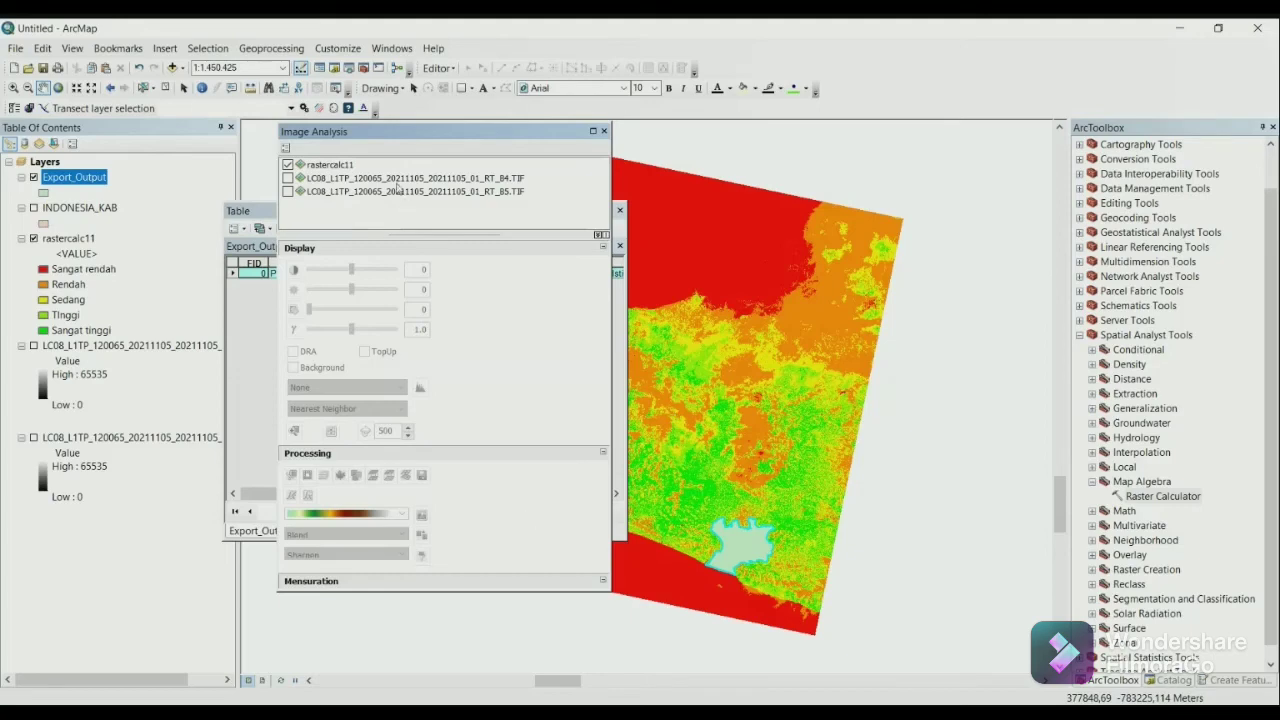
click(340, 166)
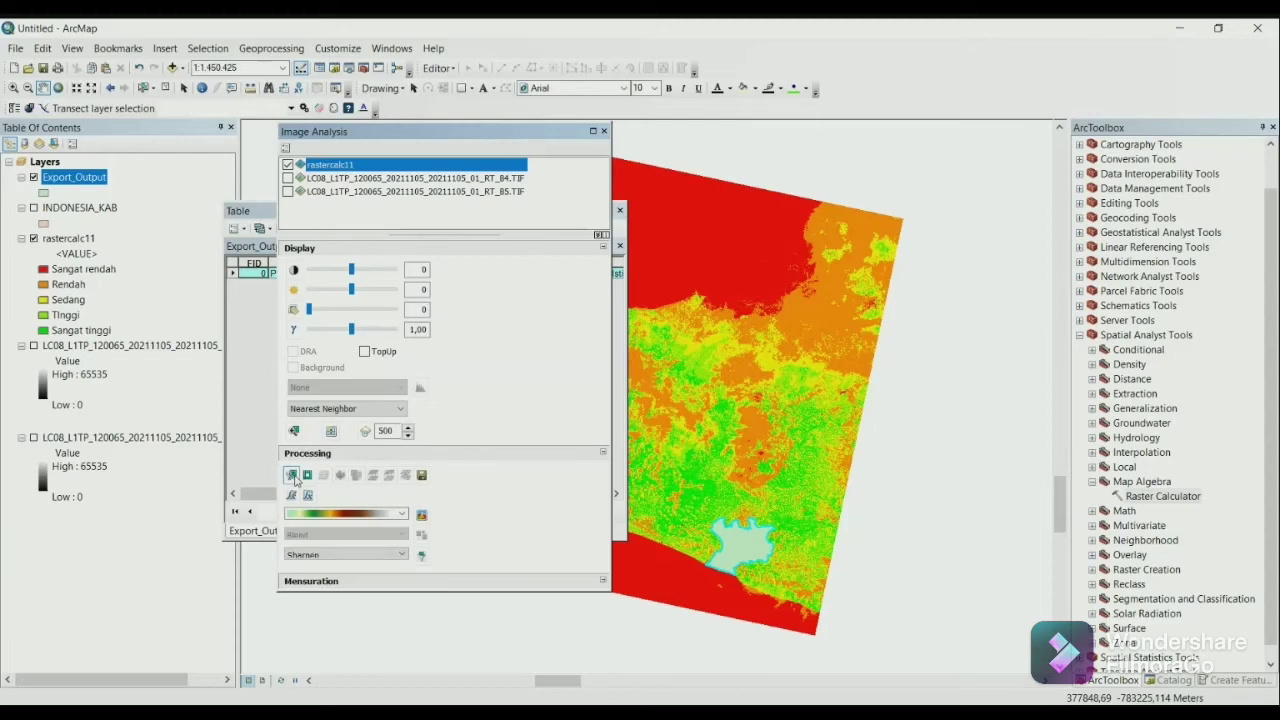
click(292, 475)
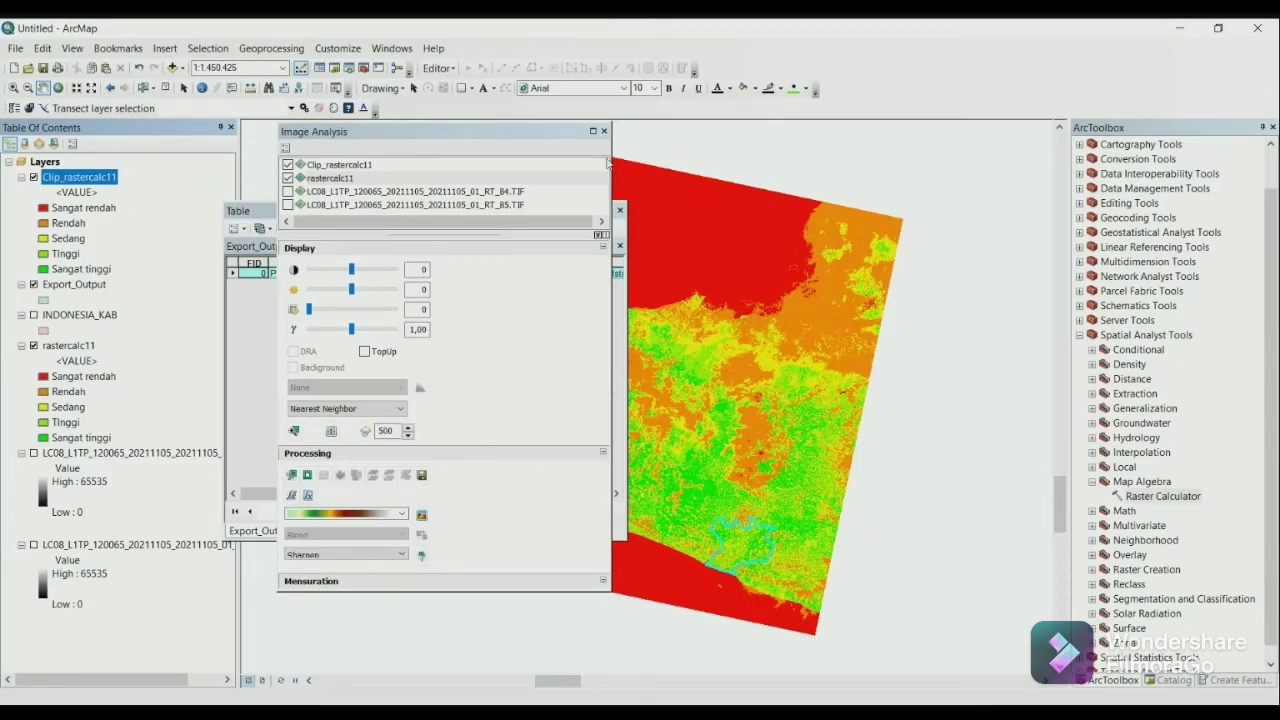
click(604, 131)
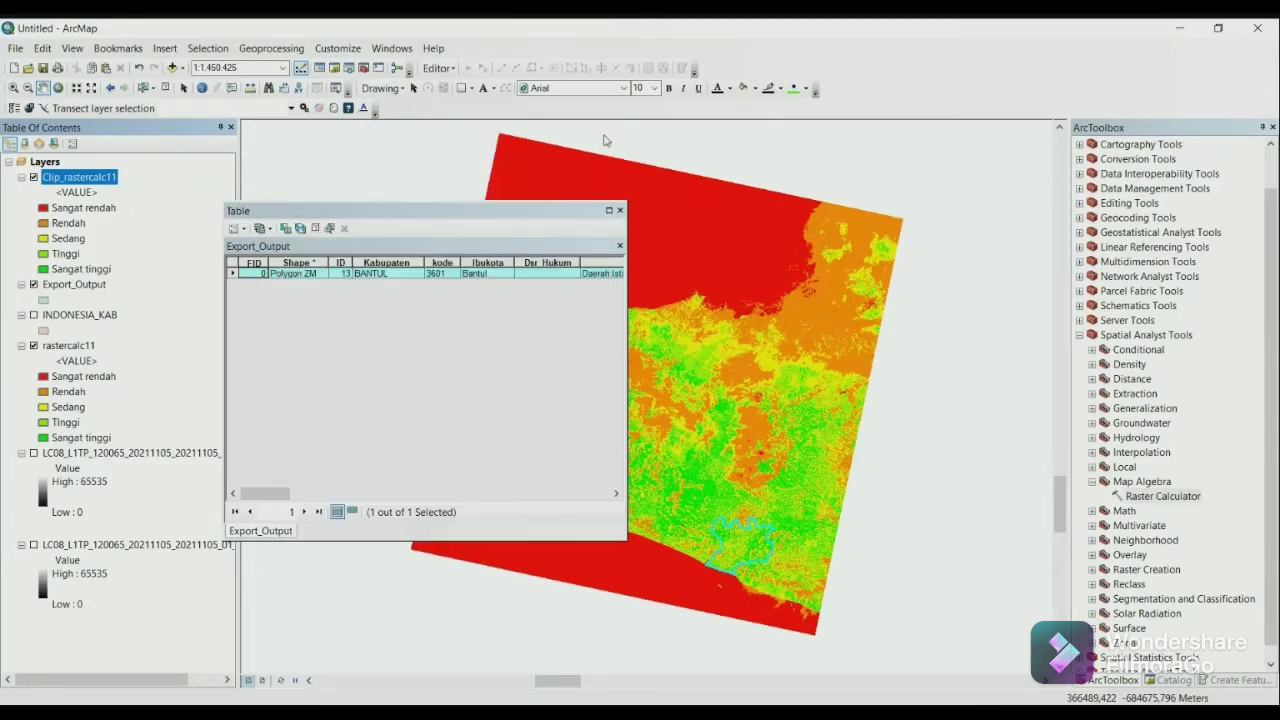
click(619, 210)
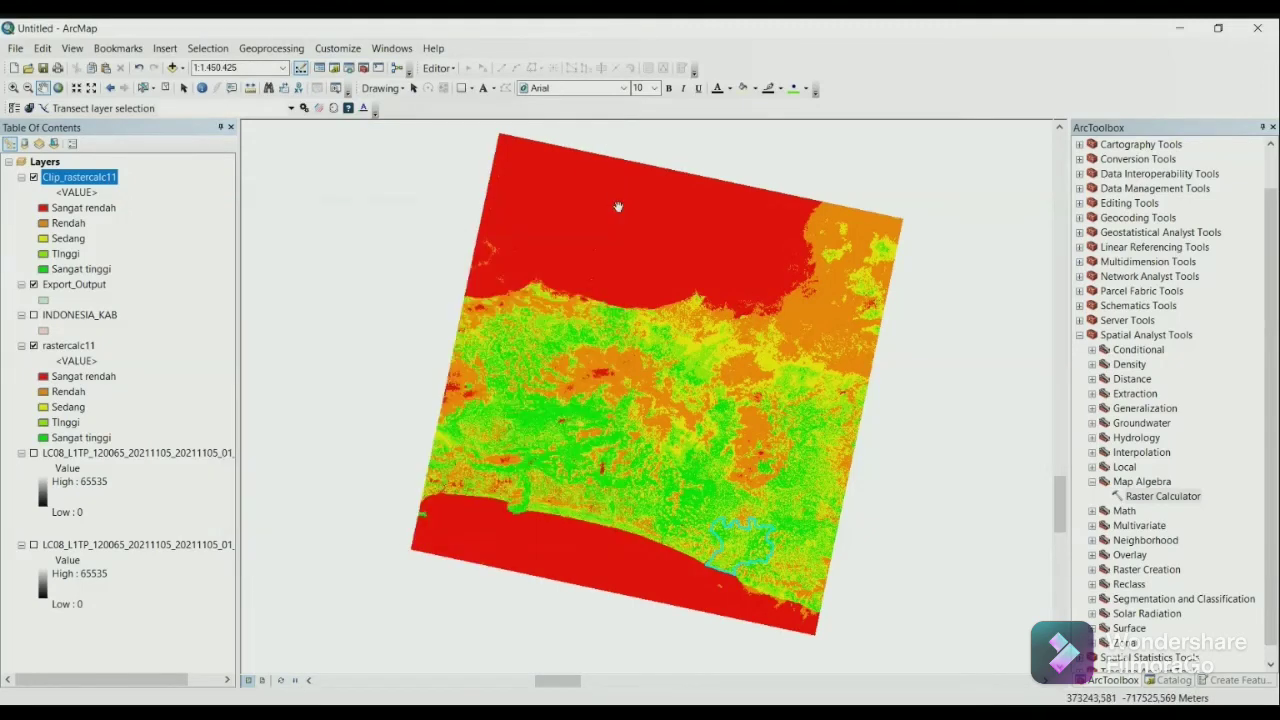
Step: Turn off the Export_Output and rastercalc11 layers so only the clipped raster is displayed
click(35, 286)
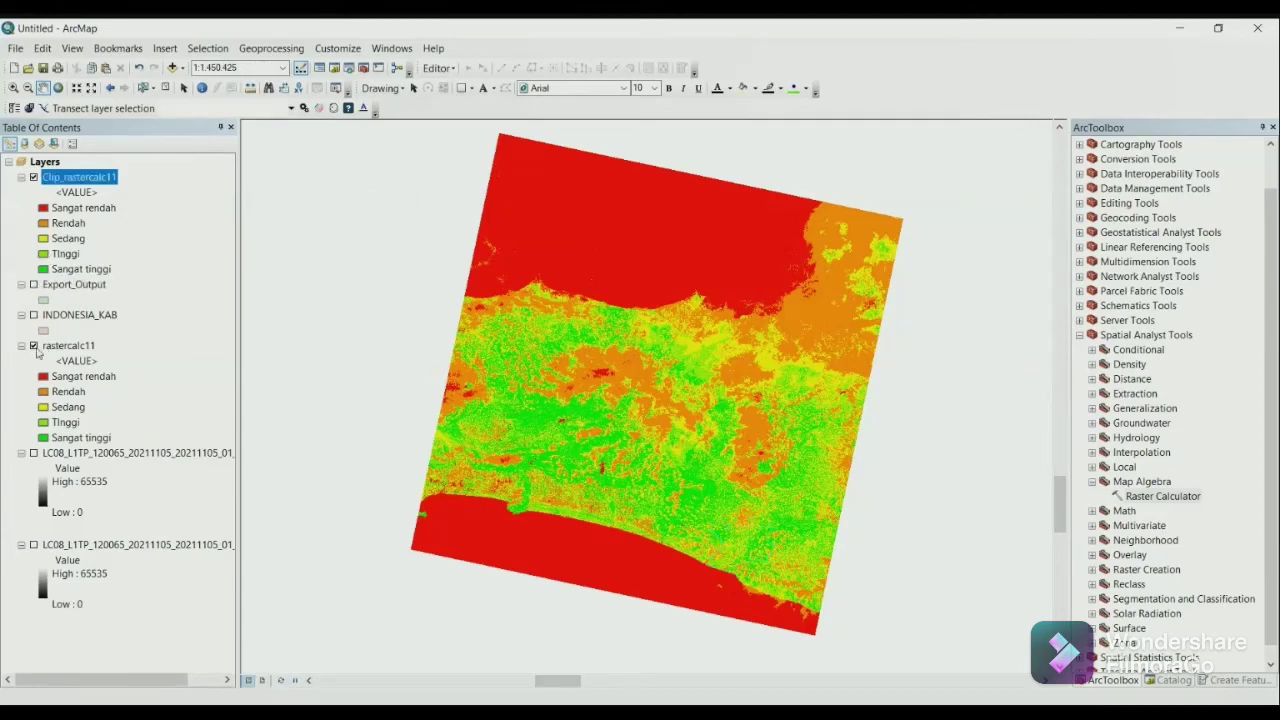
click(36, 346)
click(33, 345)
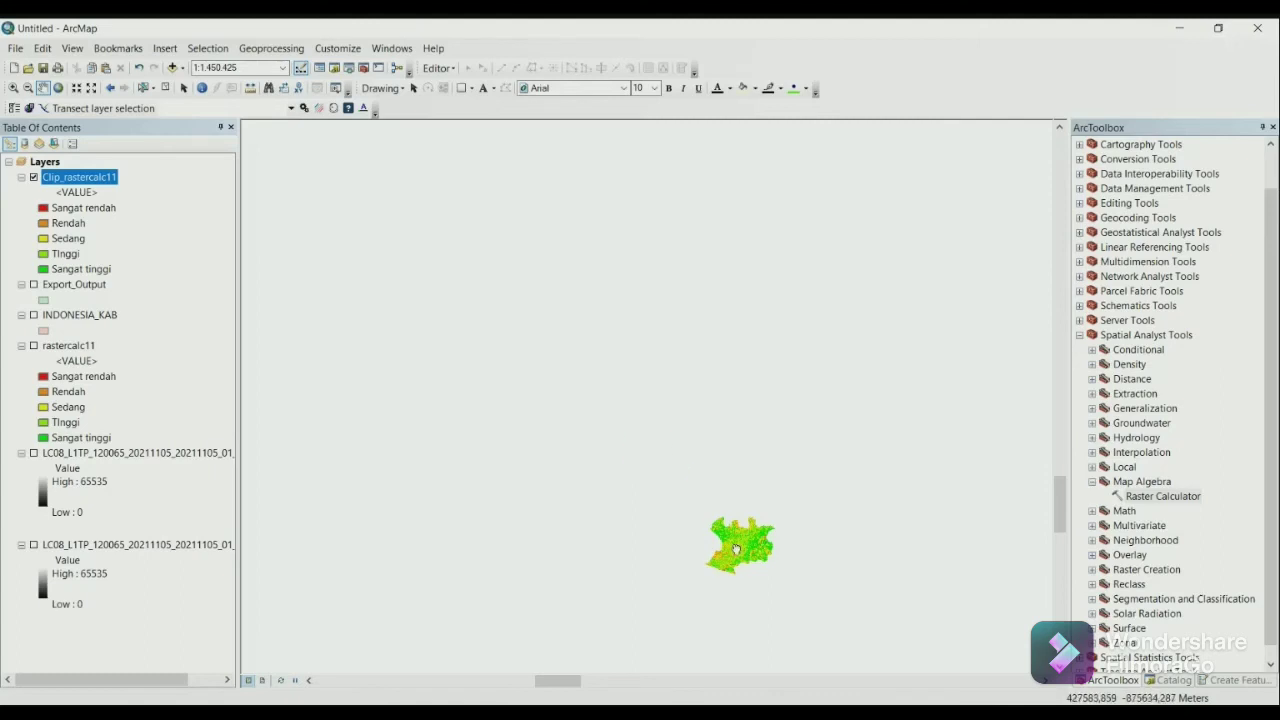
Step: Switch the map from data view to layout view
drag(738, 549, 483, 320)
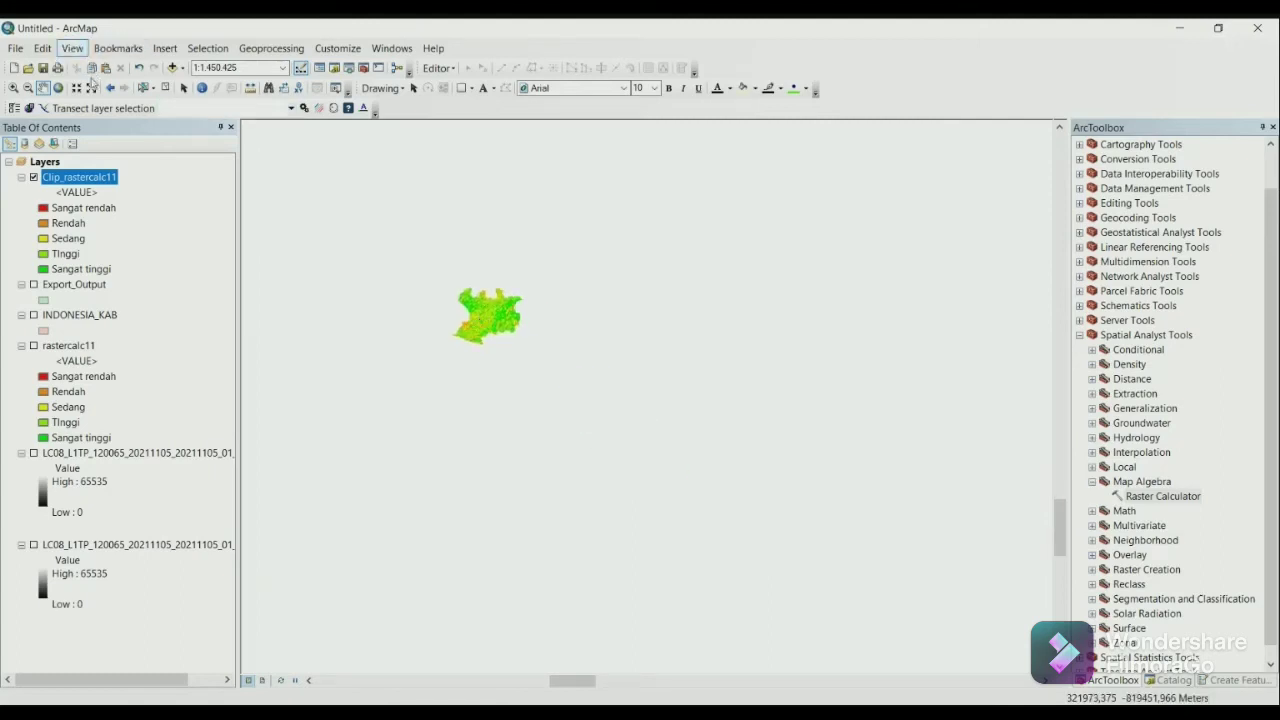
click(74, 49)
click(83, 86)
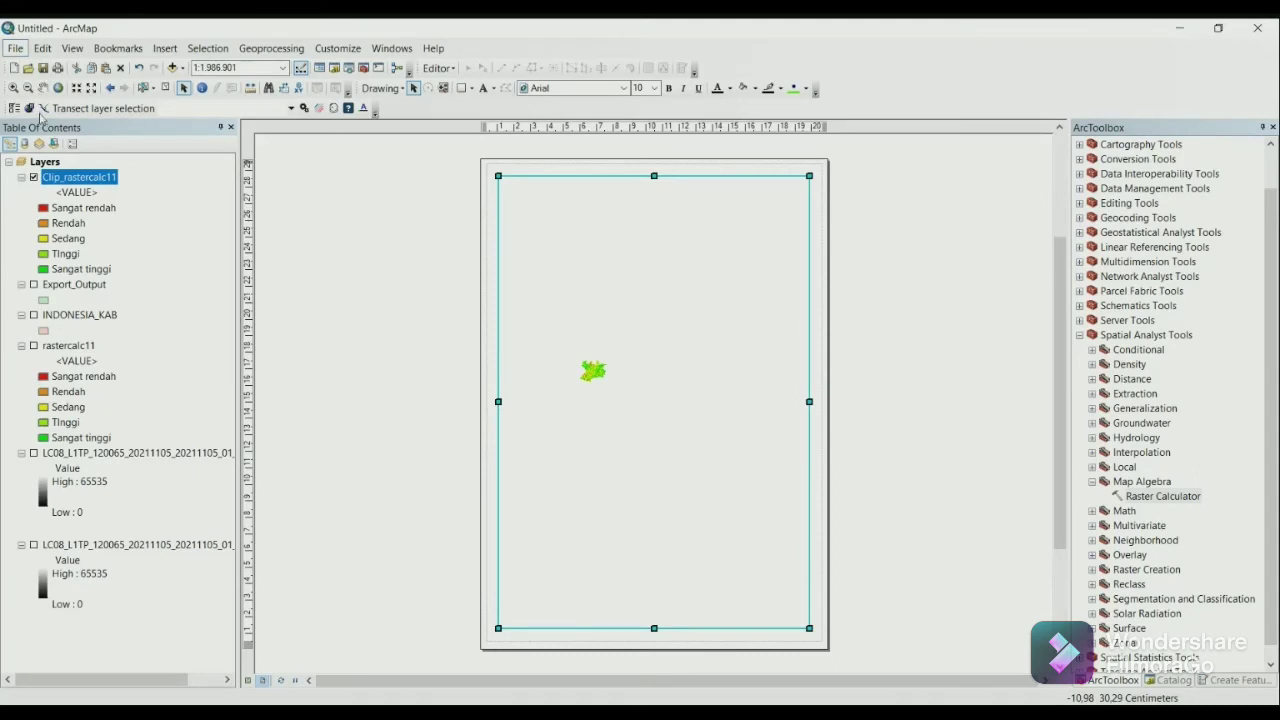
Step: Open the options for adding data to the map document
click(15, 48)
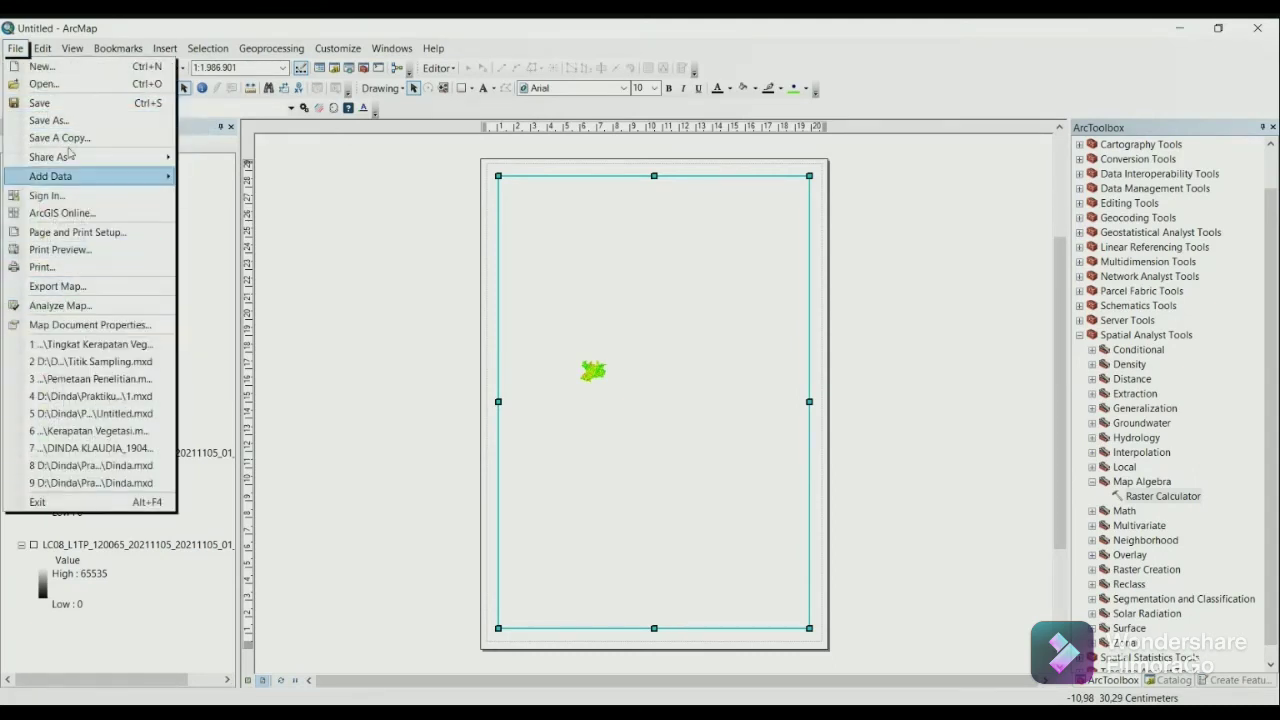
mouse_move(83, 179)
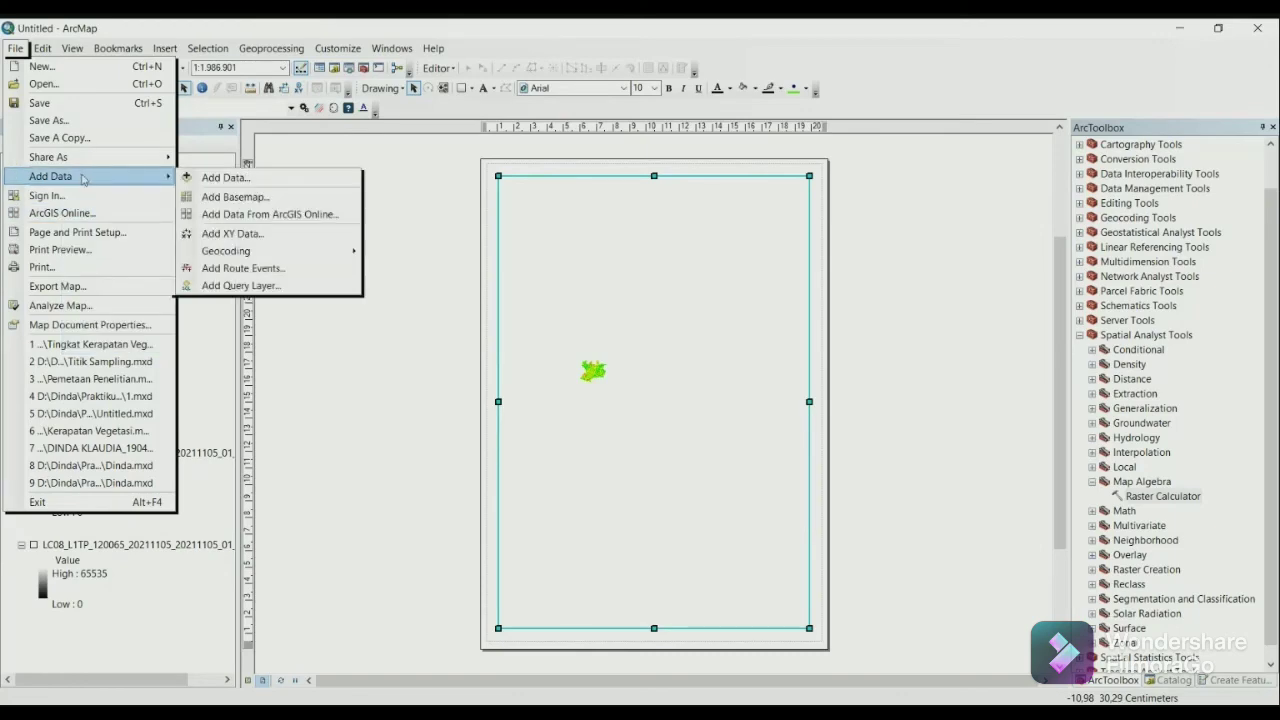